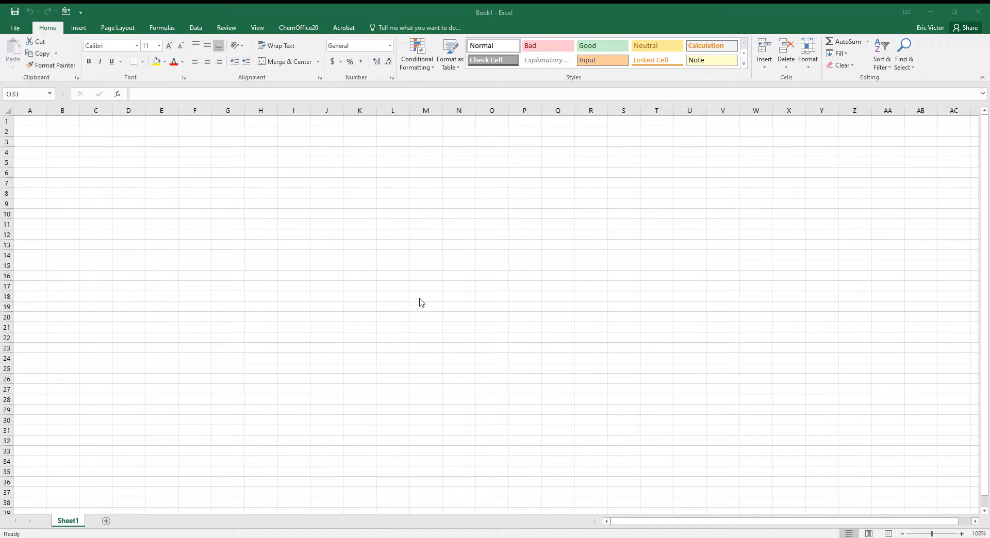
Open Acetaldehyde.jdx from the Spectra folder on the Desktop, with the file filter set to All Files.
left_click(17, 31)
left_click(17, 31)
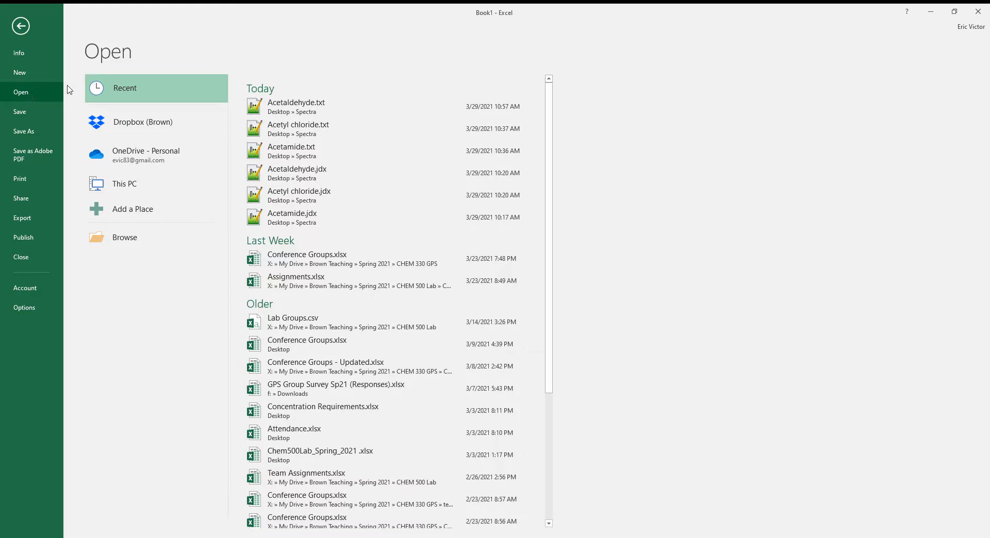
left_click(132, 238)
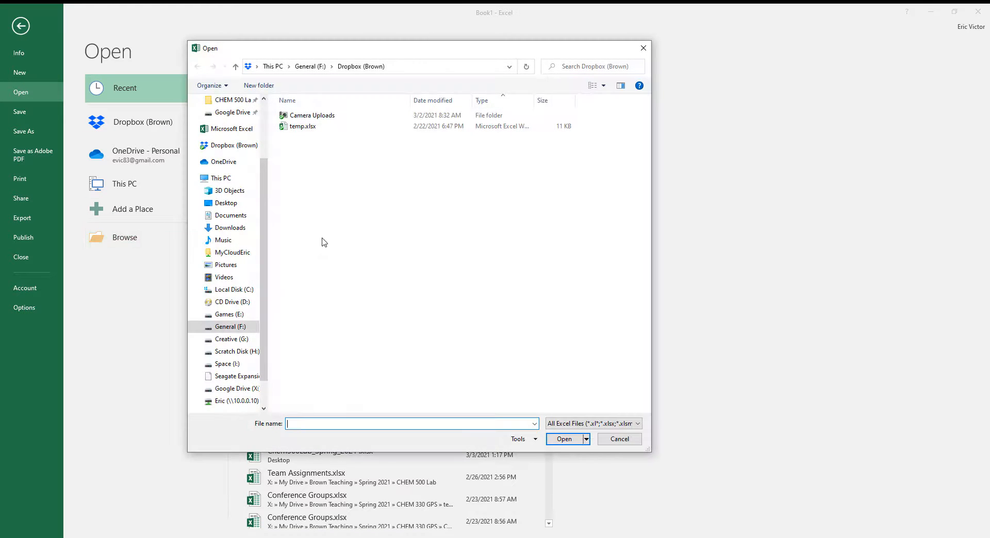
left_click(238, 206)
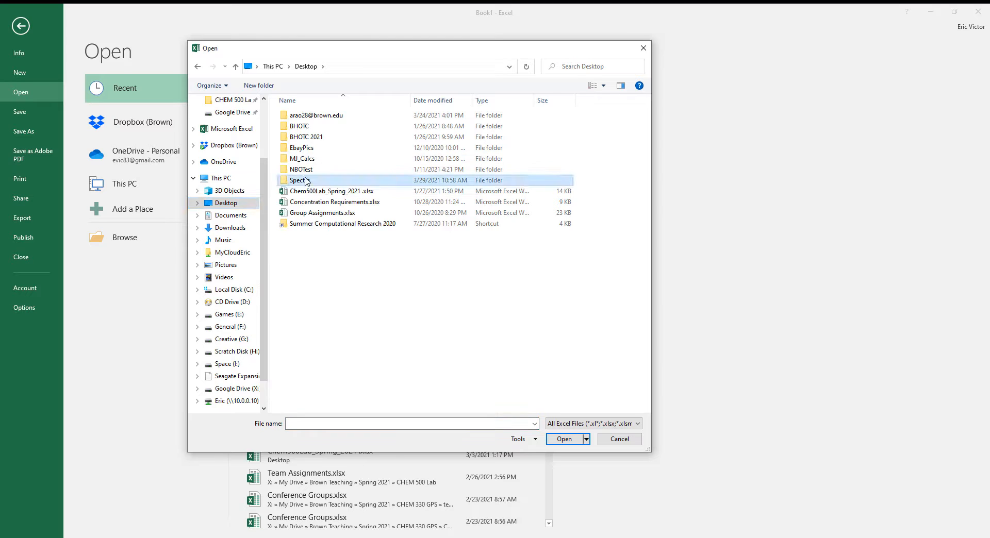
double_click(308, 181)
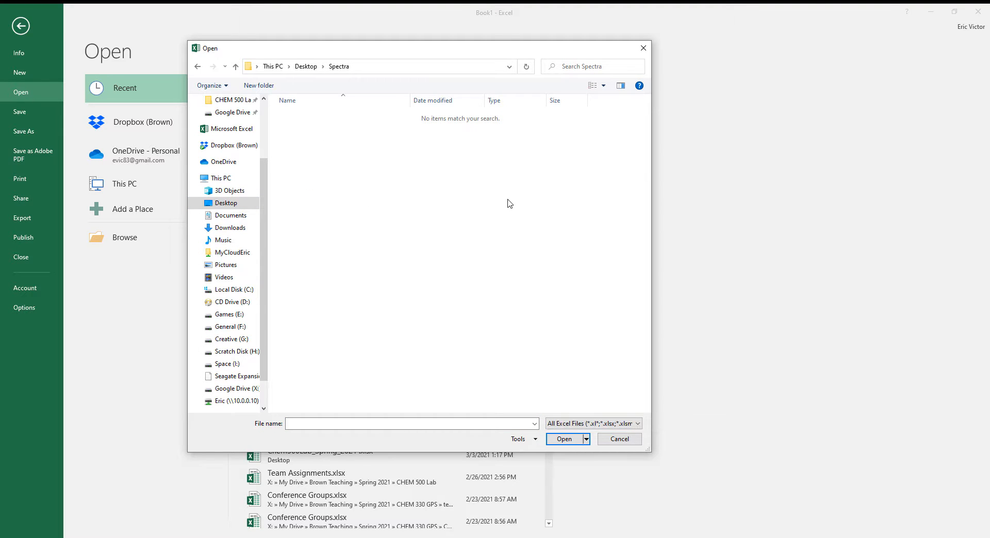
left_click(638, 424)
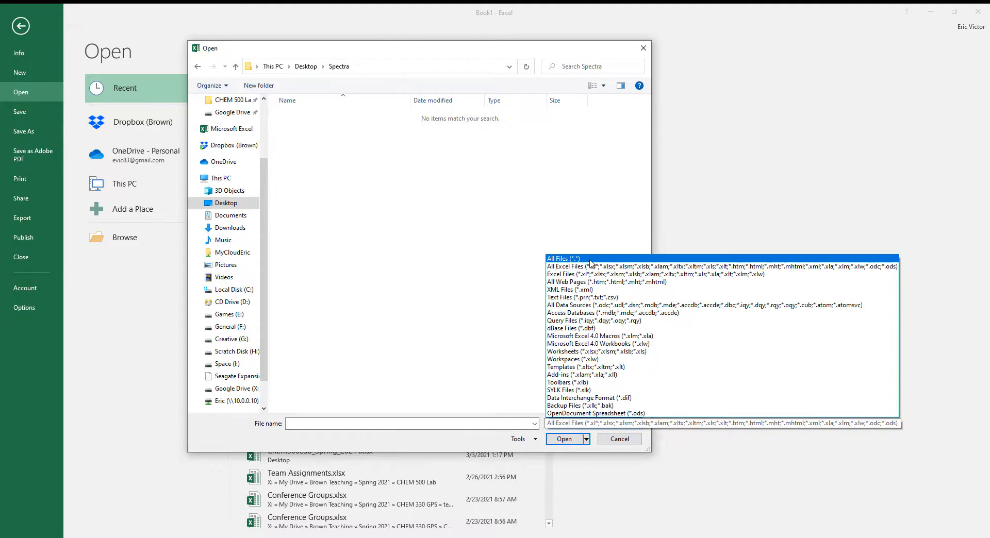
left_click(592, 264)
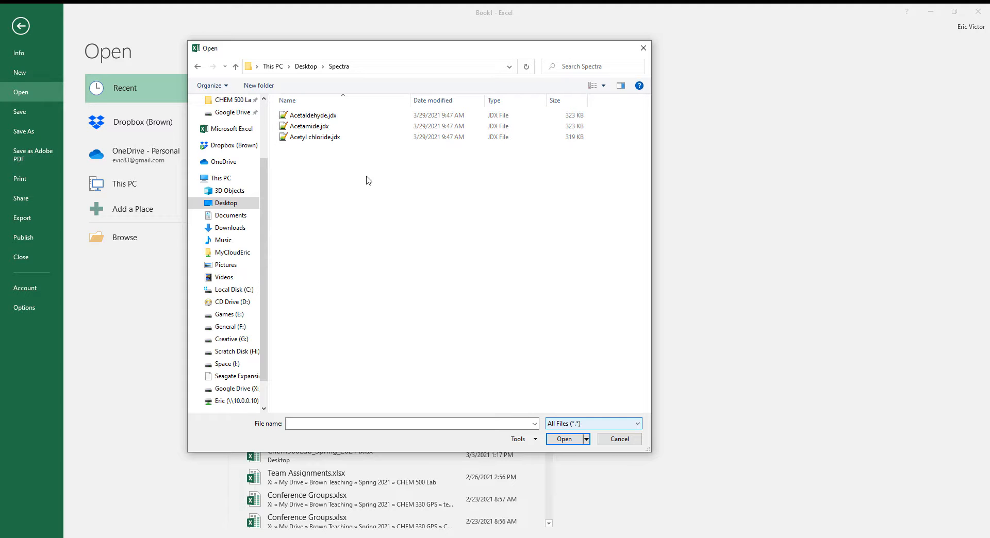
double_click(313, 115)
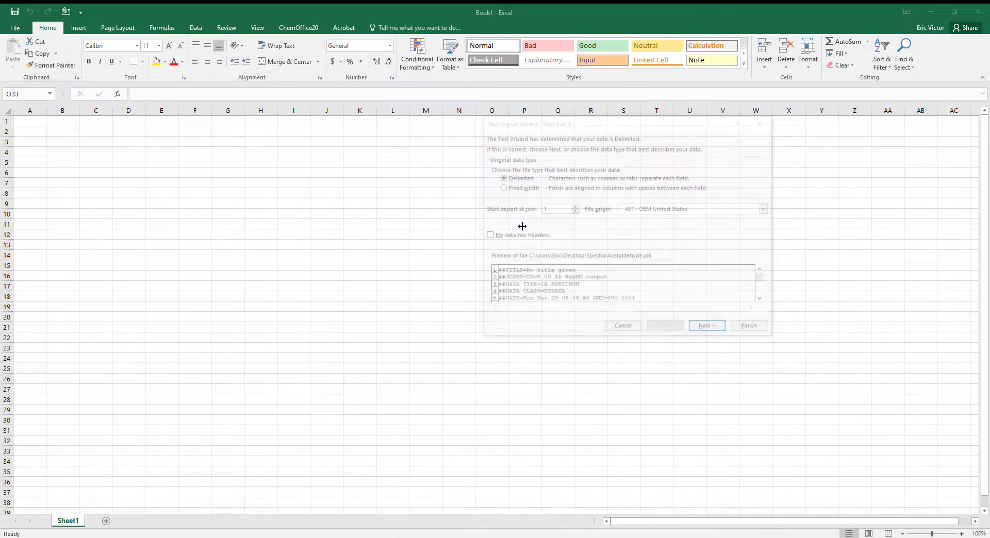
Import the text file as delimited data, using Space instead of Tab as the delimiter.
left_click_drag(590, 122, 500, 157)
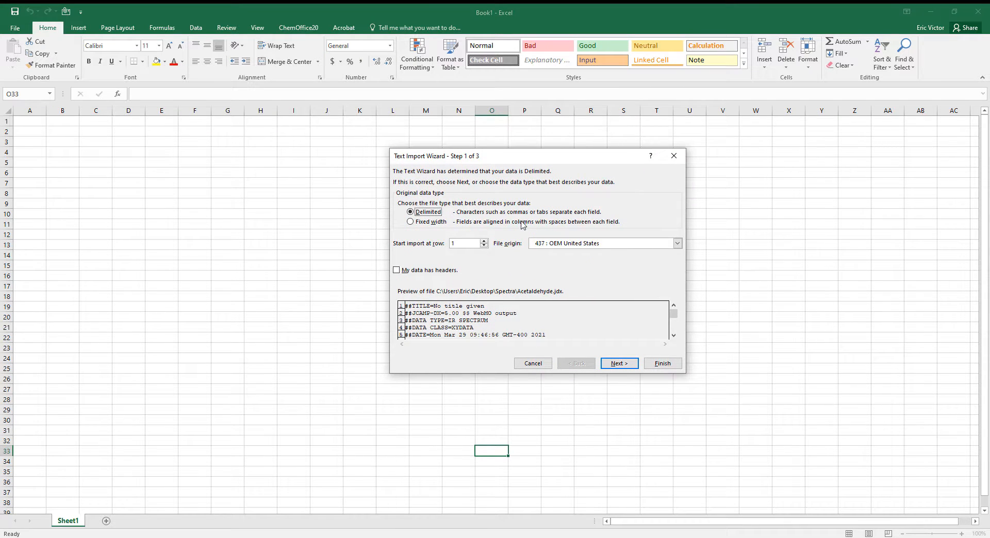
left_click_drag(677, 319, 675, 331)
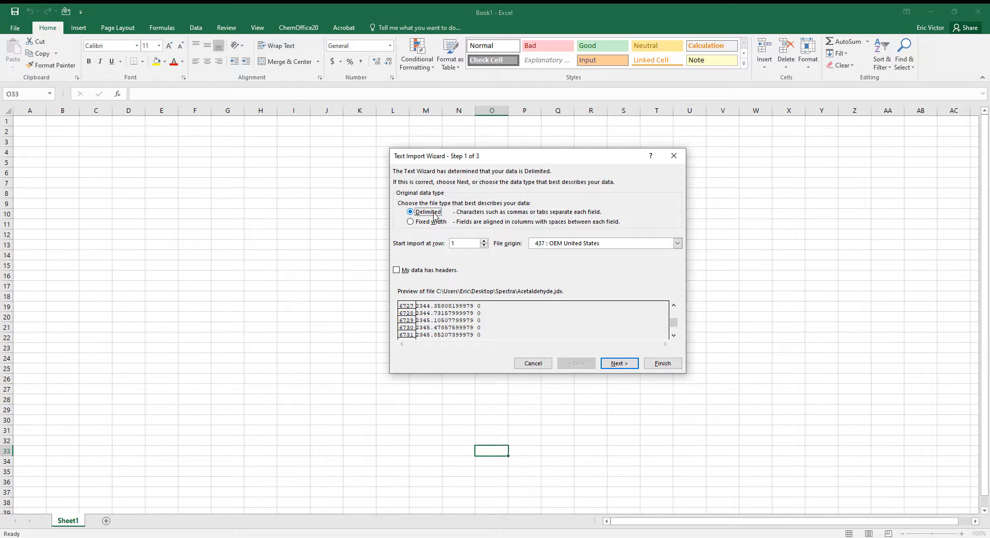
left_click(620, 364)
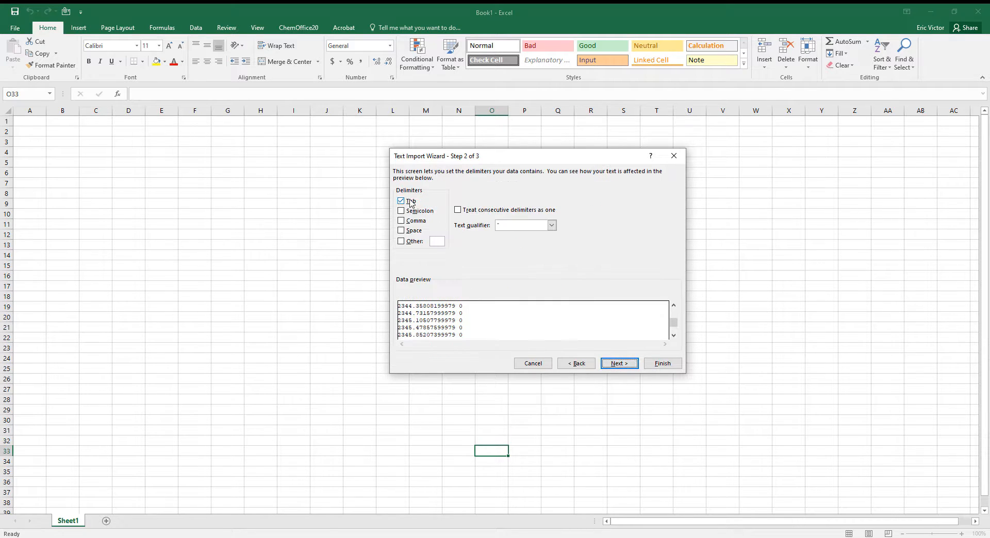
left_click(411, 202)
left_click(413, 230)
left_click_drag(674, 323, 666, 308)
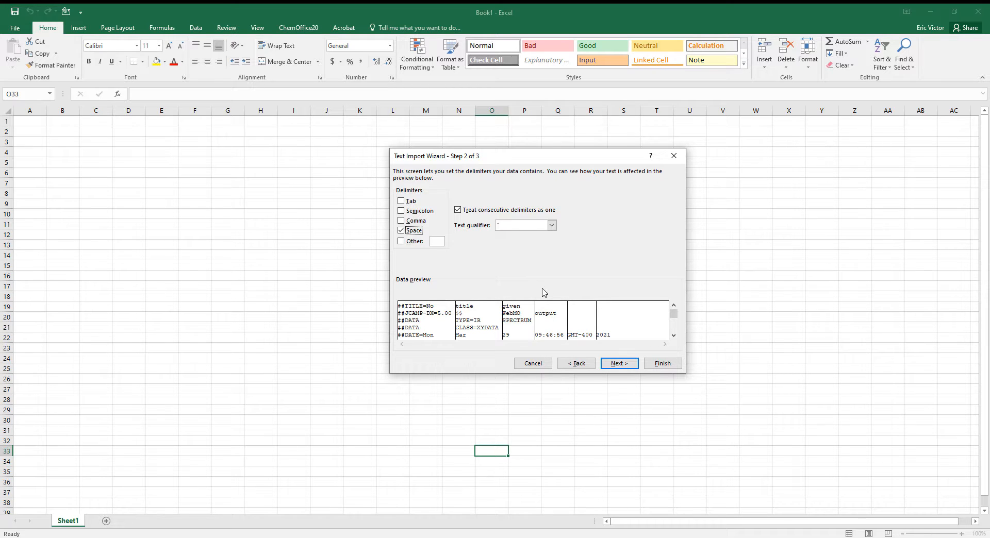
left_click(664, 364)
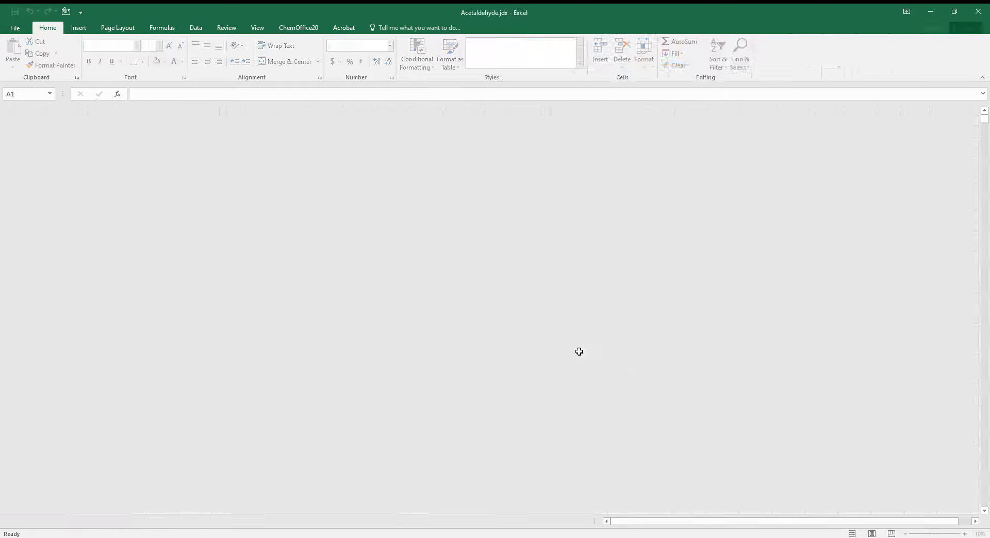
Try plotting the whole of columns A and B, header text included, as a scatter chart with smooth lines.
left_click(310, 299)
scroll(310, 299, "down", 4)
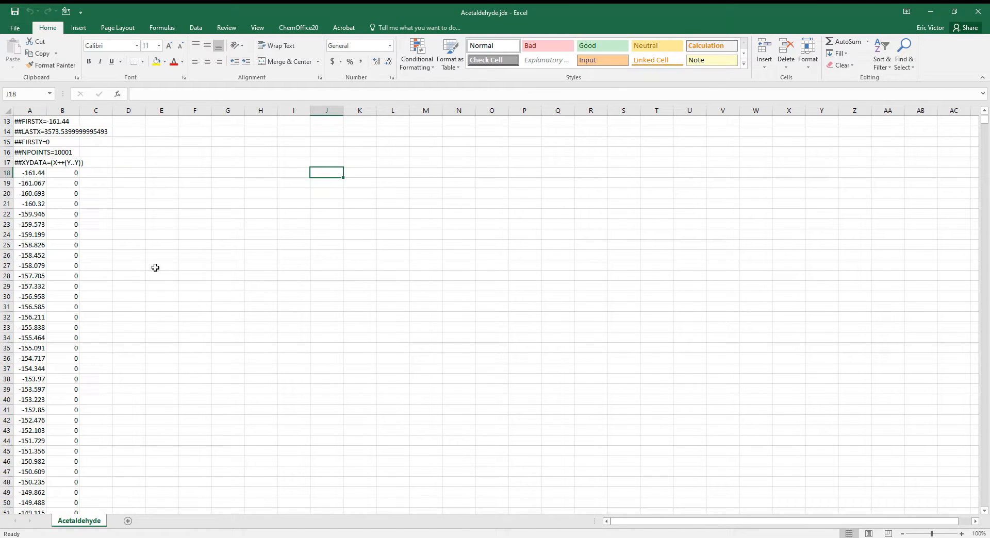
left_click(43, 255)
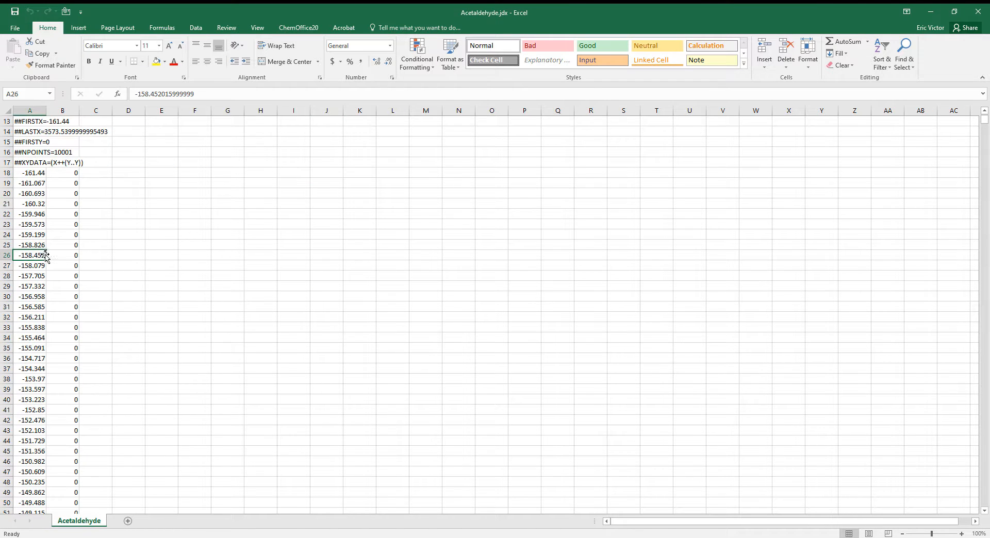
left_click(68, 256)
scroll(140, 263, "up", 4)
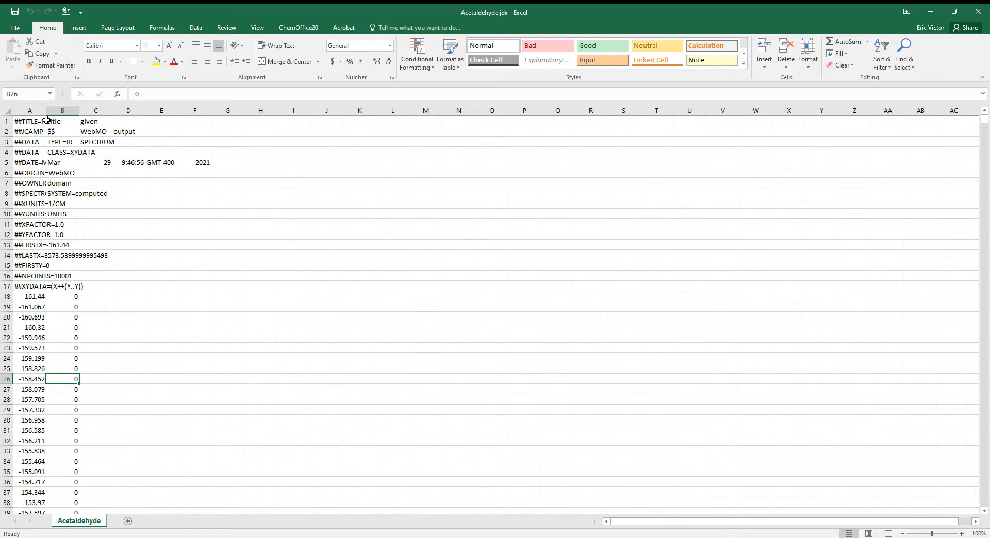
left_click(32, 110)
left_click_drag(32, 110, 58, 112)
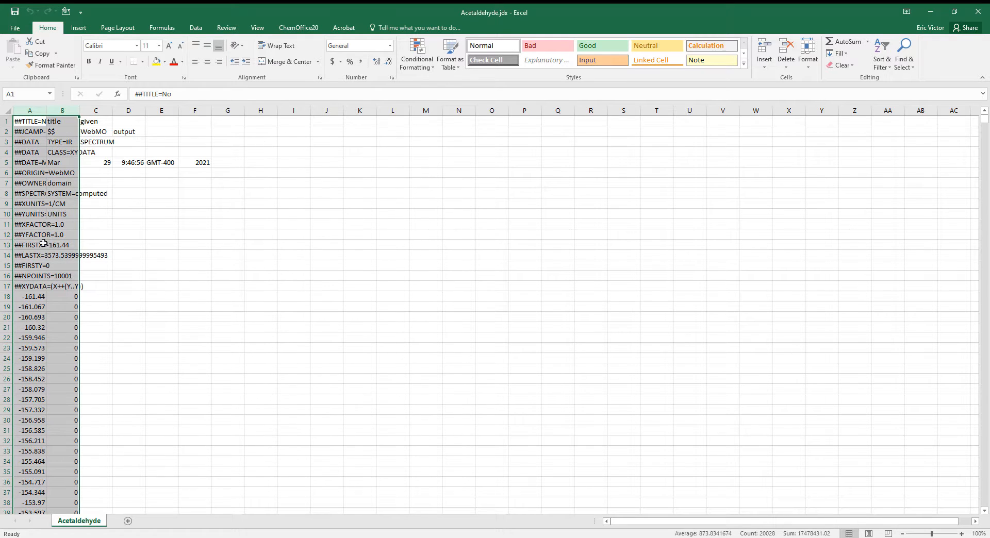
left_click(83, 30)
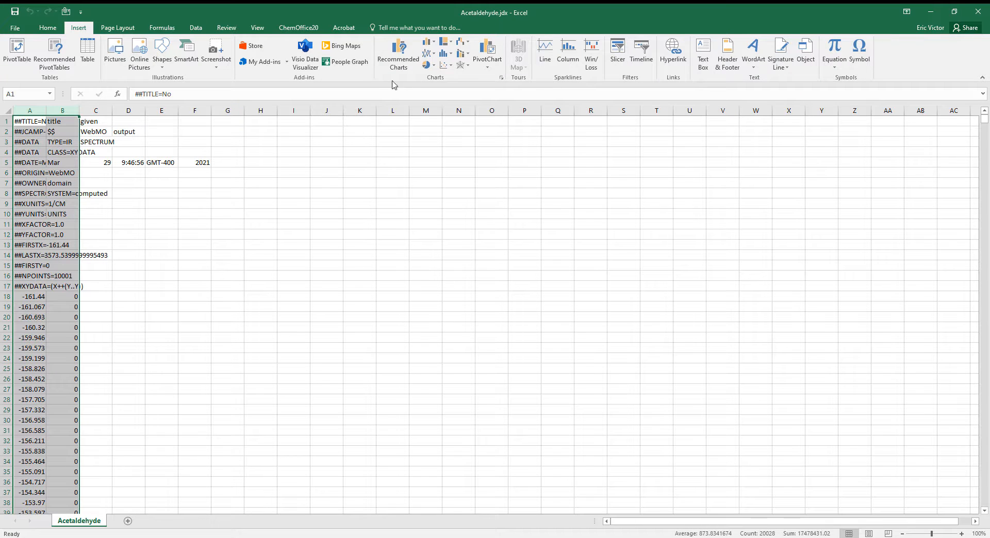
left_click(452, 65)
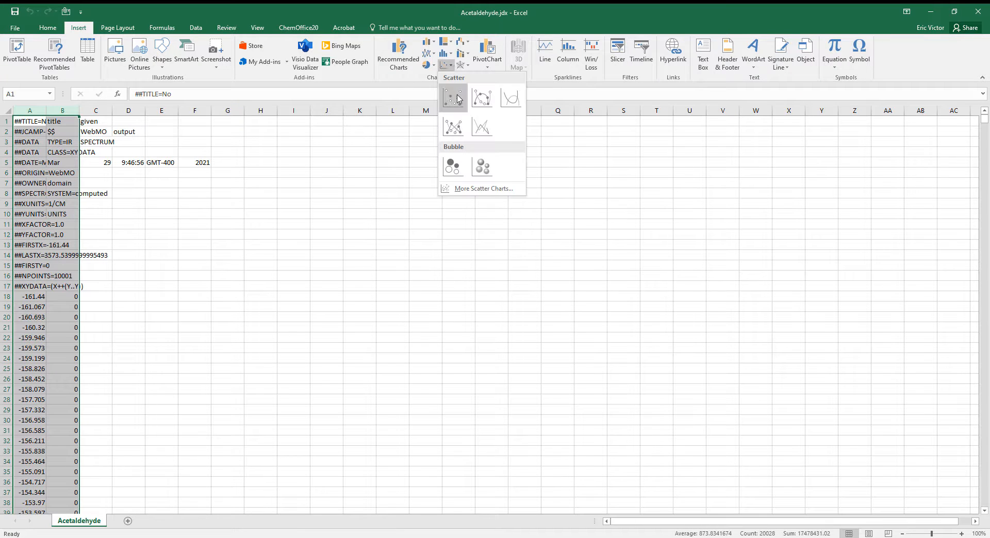
left_click(511, 98)
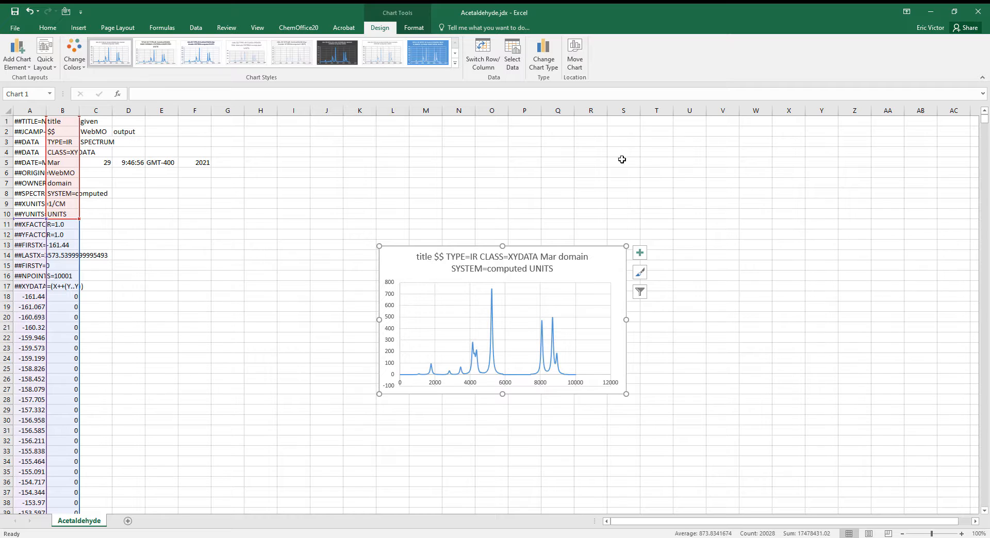
Check the final rows of the data and delete the scatter chart.
left_click_drag(985, 121, 984, 503)
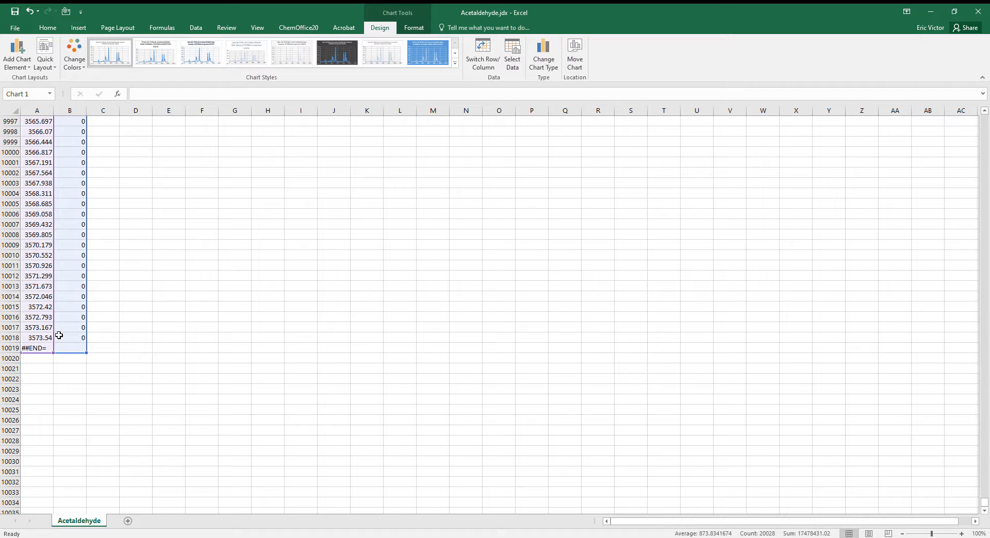
left_click_drag(985, 503, 984, 117)
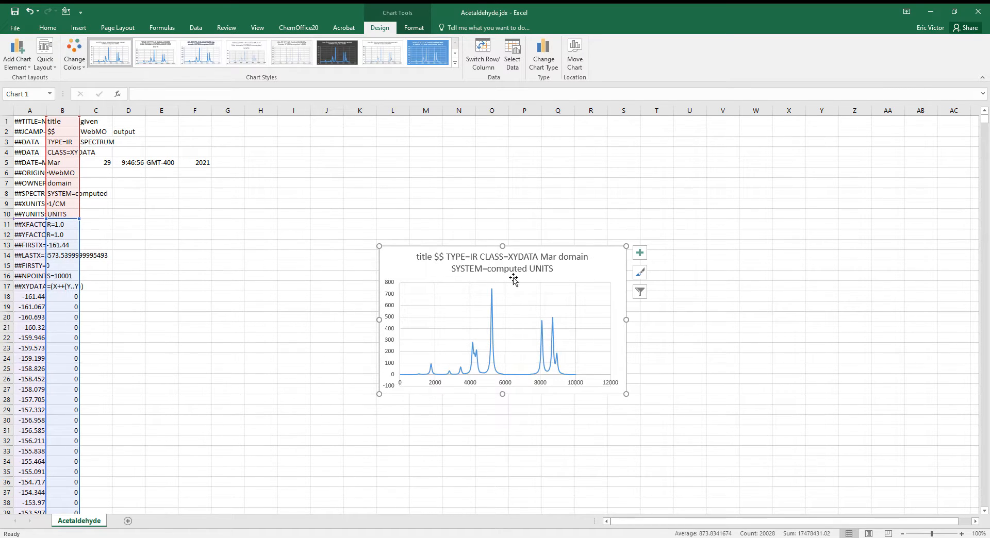
key("Delete")
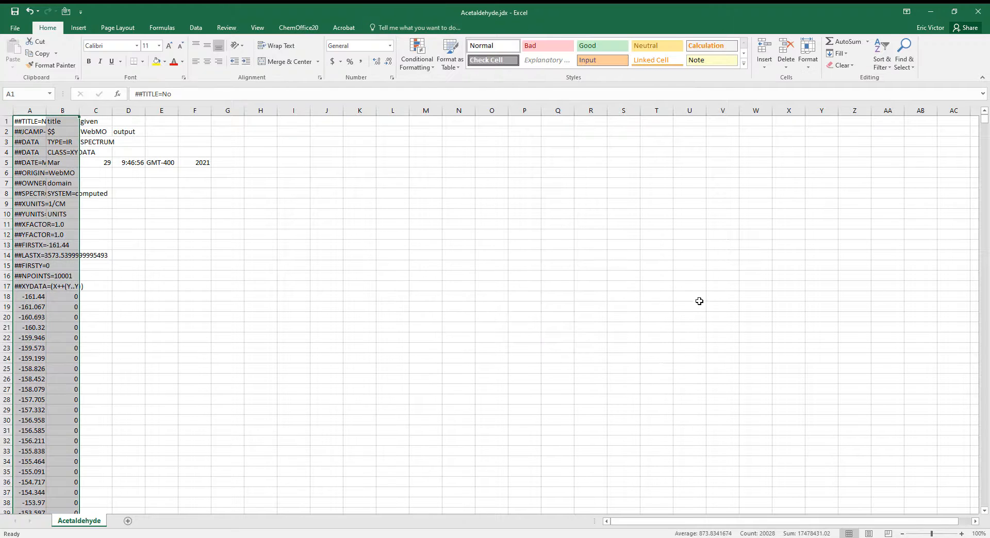
left_click(714, 306)
left_click(282, 248)
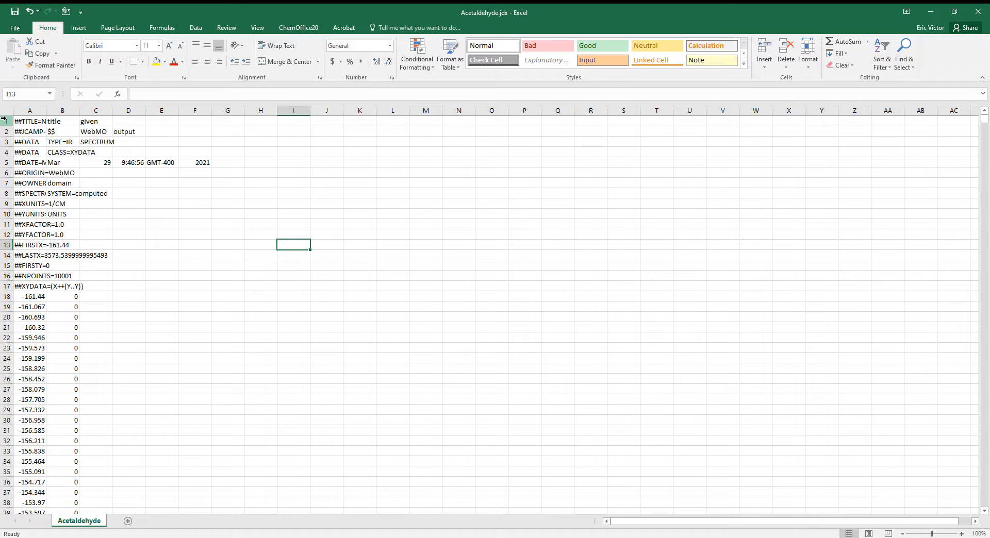
Delete header rows 1 to 17 above the numeric data.
left_click_drag(4, 119, 7, 281)
right_click(7, 281)
left_click(60, 370)
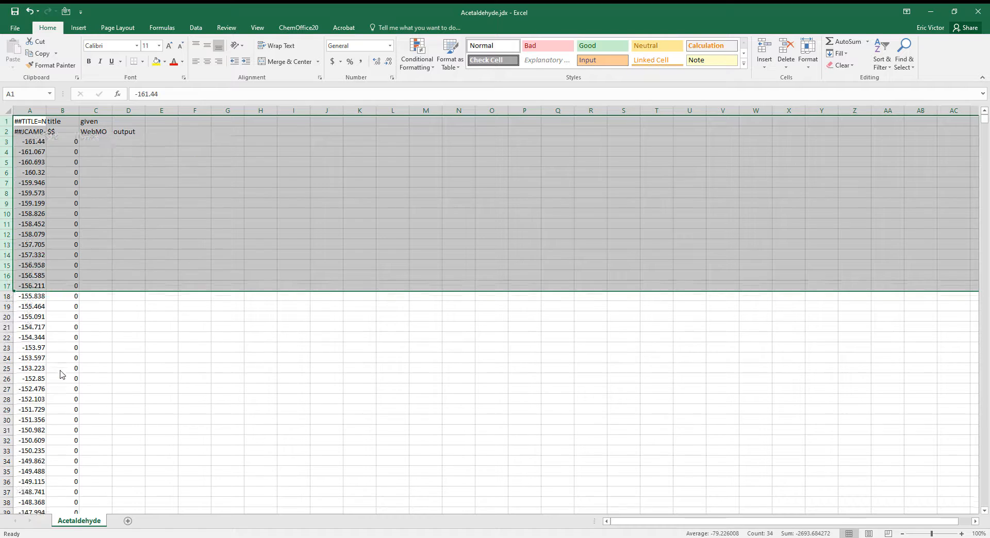
Try a smooth-line scatter chart of columns A and B with the ##END= line still included, and delete the chart.
left_click_drag(985, 120, 986, 510)
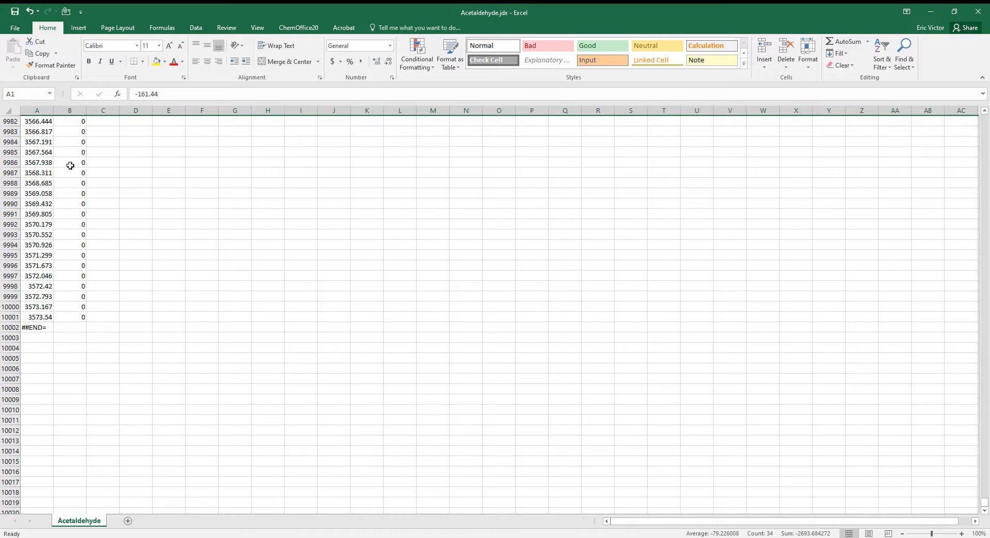
left_click_drag(37, 109, 69, 108)
left_click(79, 28)
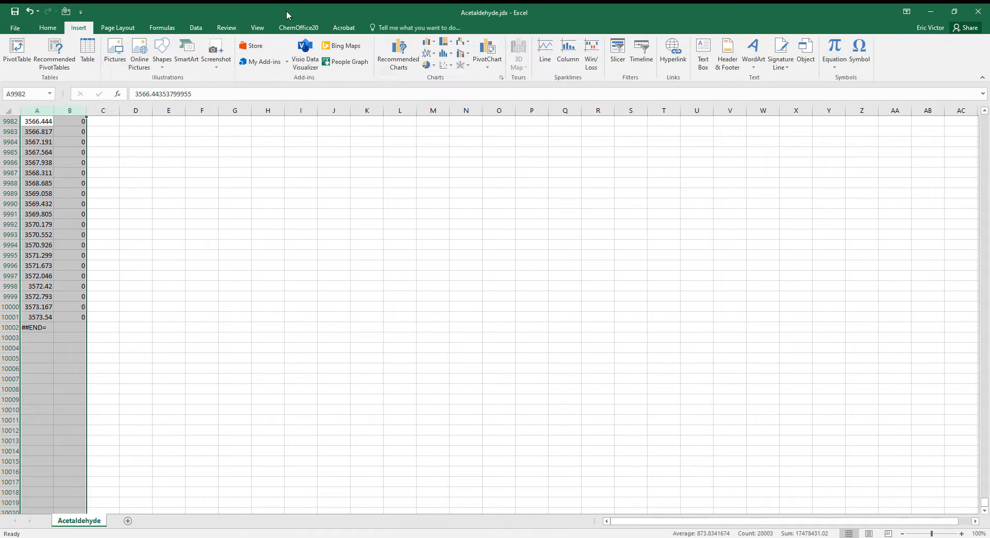
left_click(454, 66)
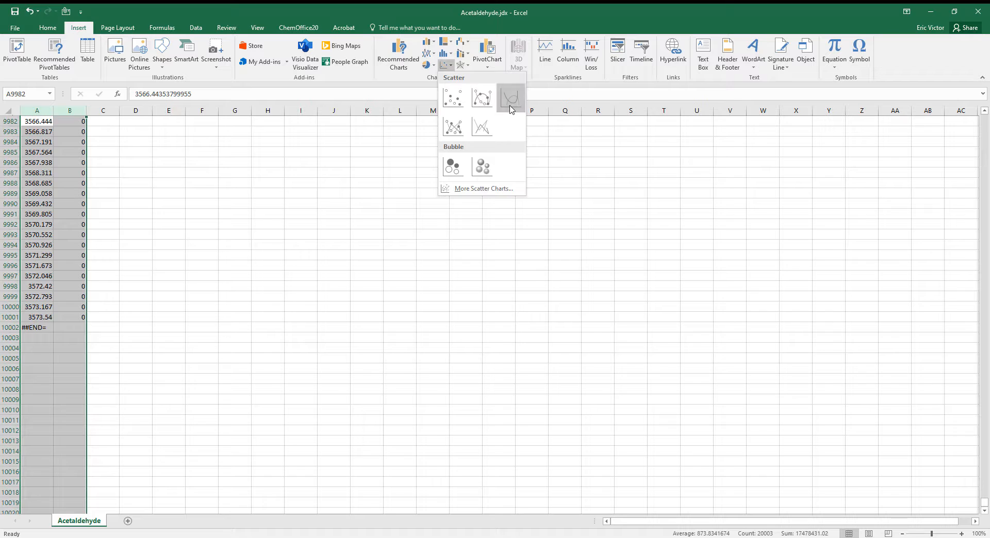
left_click(511, 93)
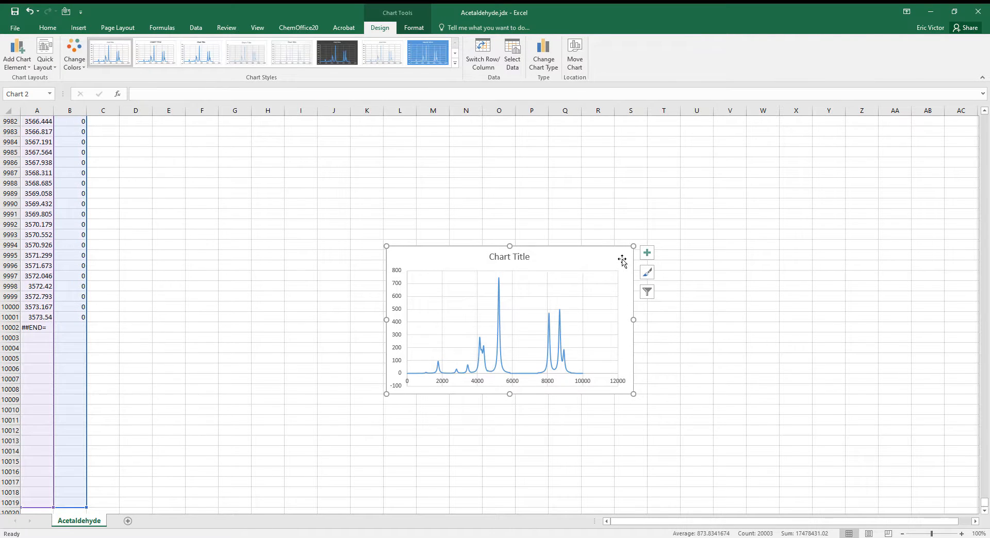
key("Delete")
left_click(405, 284)
Delete row 10002 containing the ##END= text at the end of the data.
left_click(13, 328)
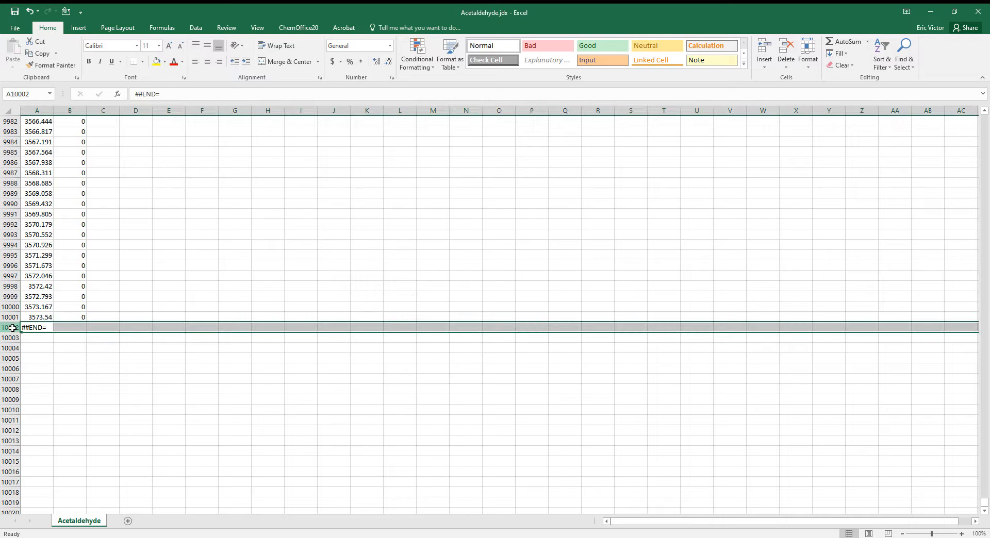
right_click(15, 330)
left_click(38, 412)
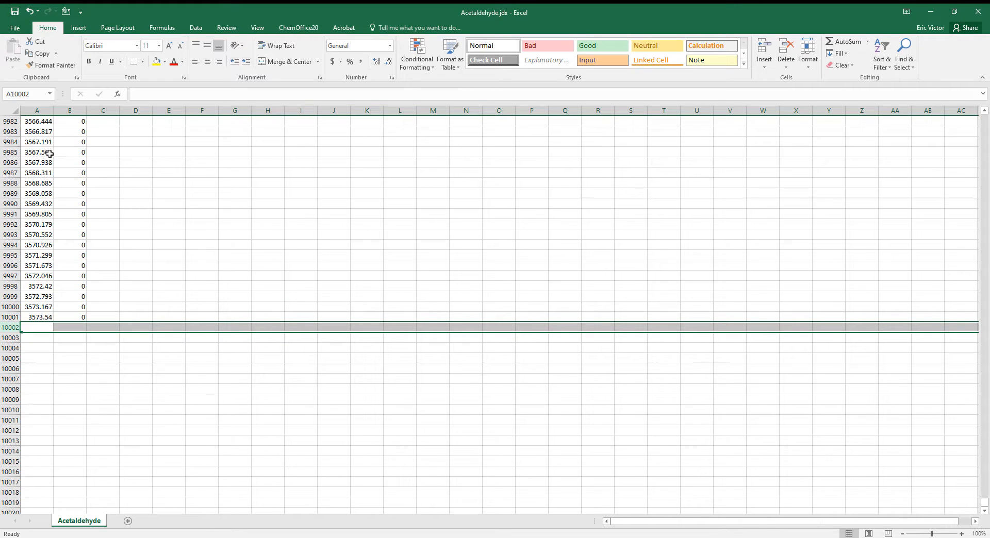
Plot the numbers-only columns A and B as a scatter chart with smooth lines, and remove the chart.
left_click(47, 111)
left_click_drag(48, 111, 69, 110)
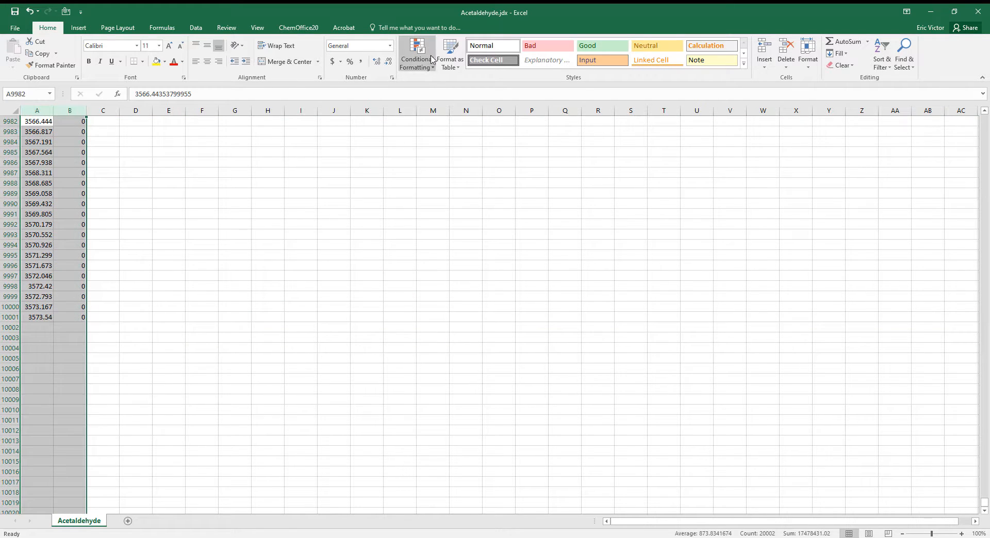
left_click(78, 27)
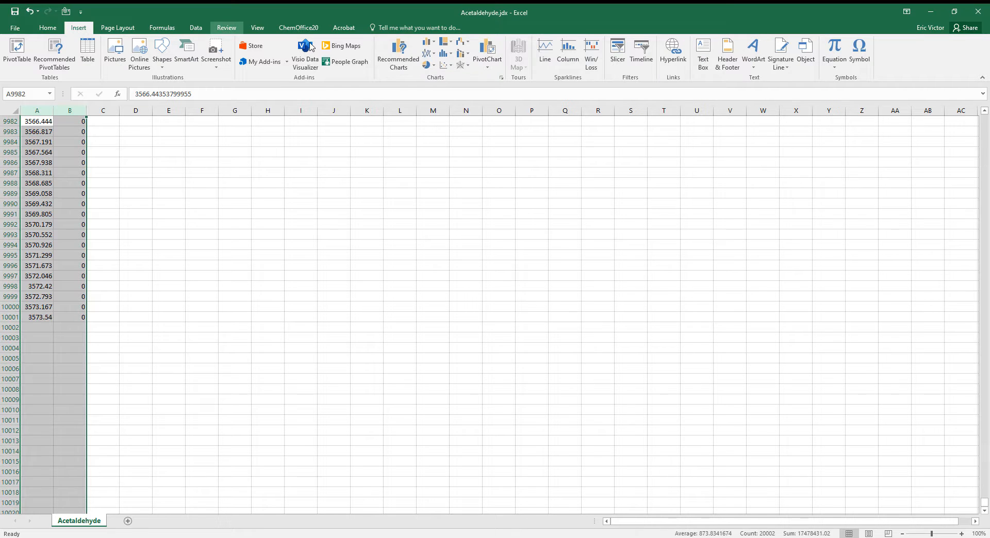
left_click(451, 66)
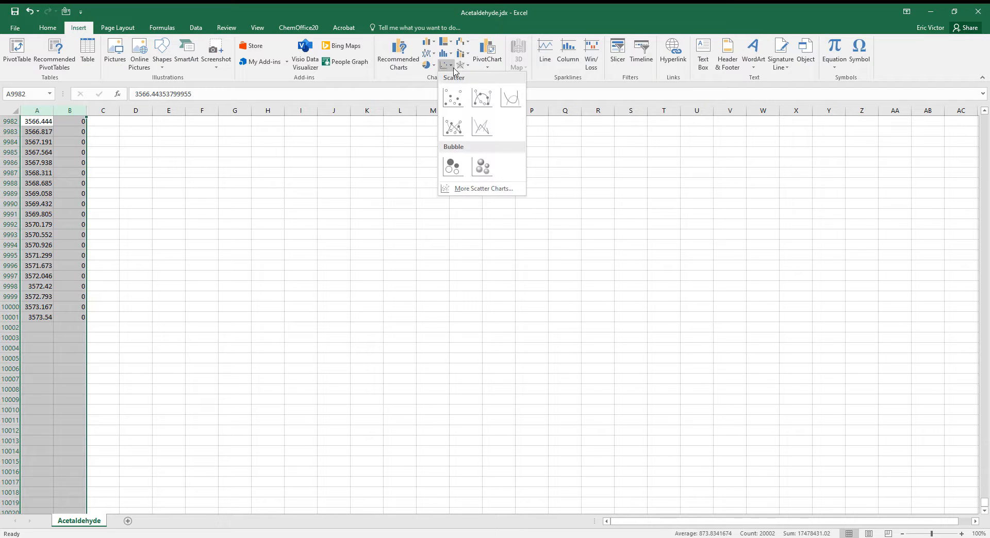
left_click(516, 103)
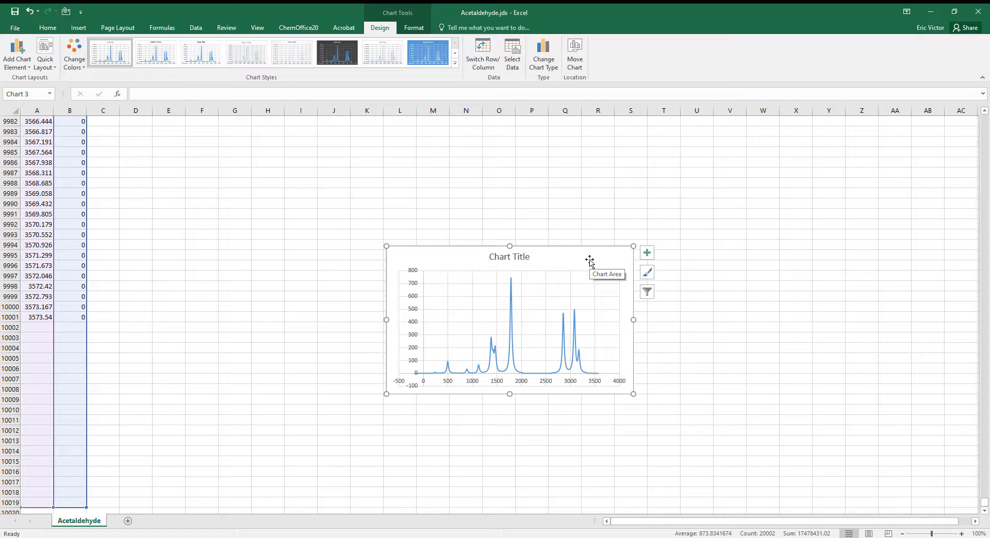
key("Delete")
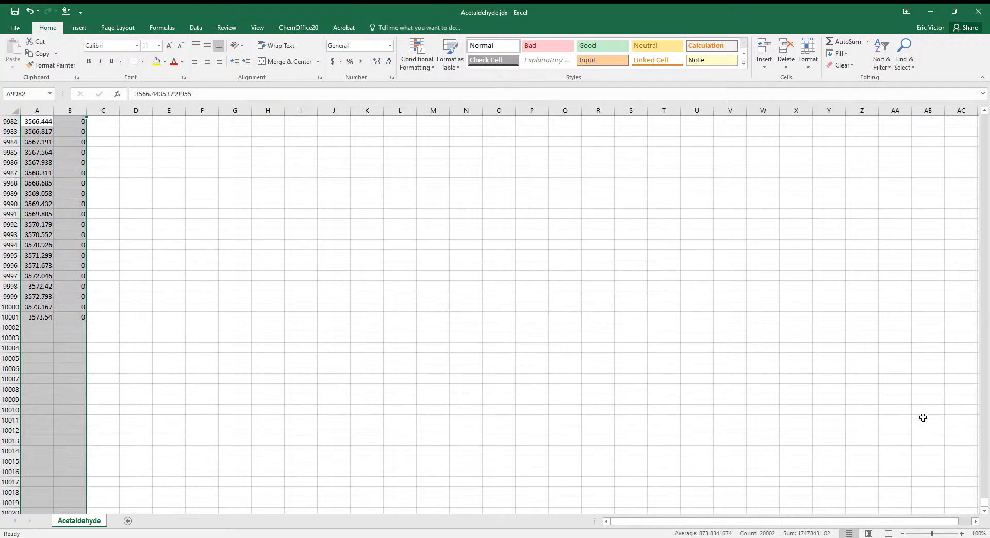
Open the file Acetamide.jdx from the Spectra folder for text import.
left_click_drag(985, 505, 985, 119)
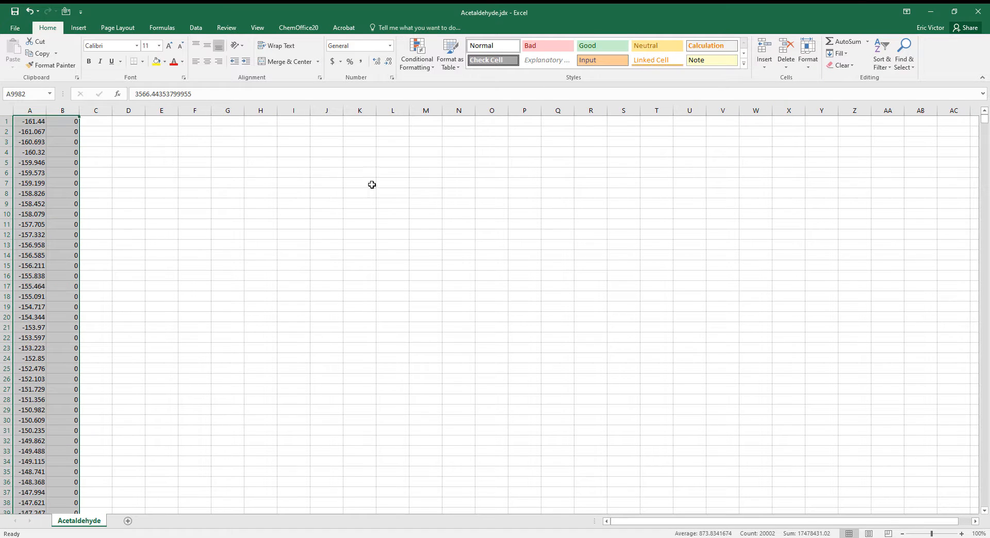
left_click(472, 208)
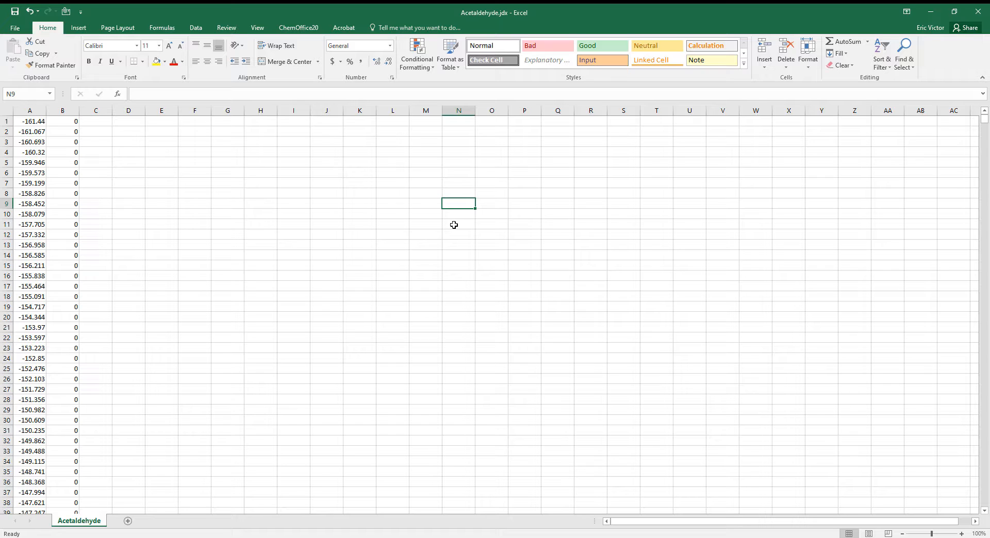
left_click(16, 28)
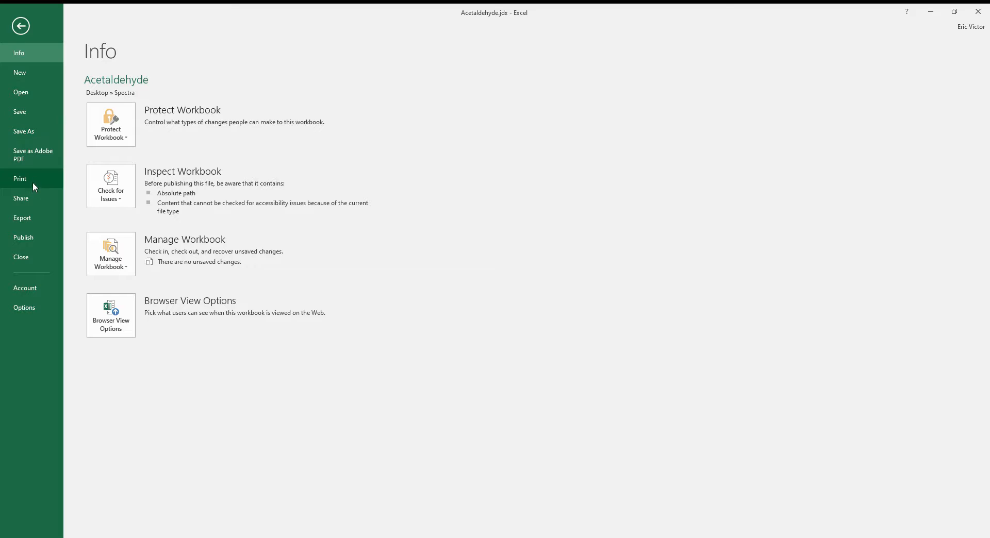
left_click(23, 92)
left_click(144, 238)
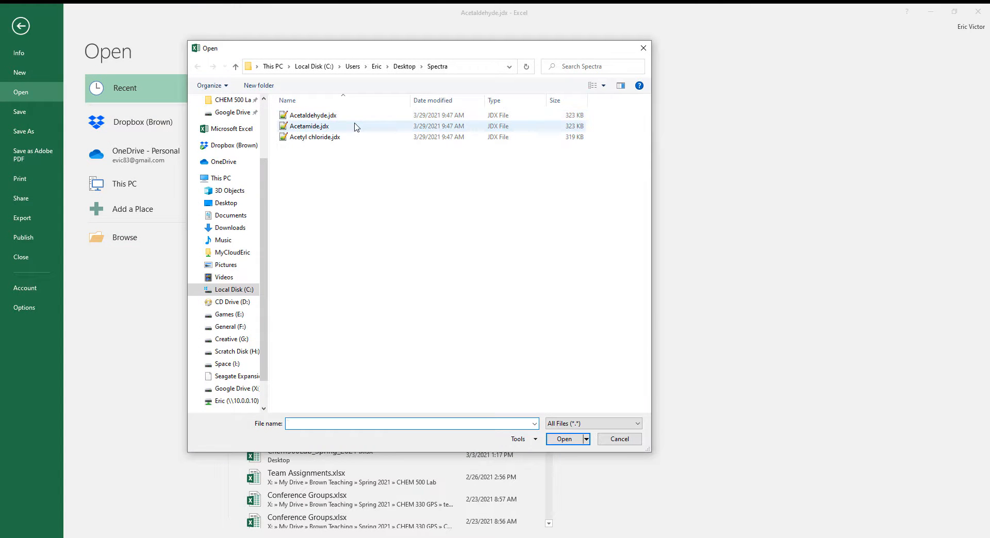
left_click(339, 126)
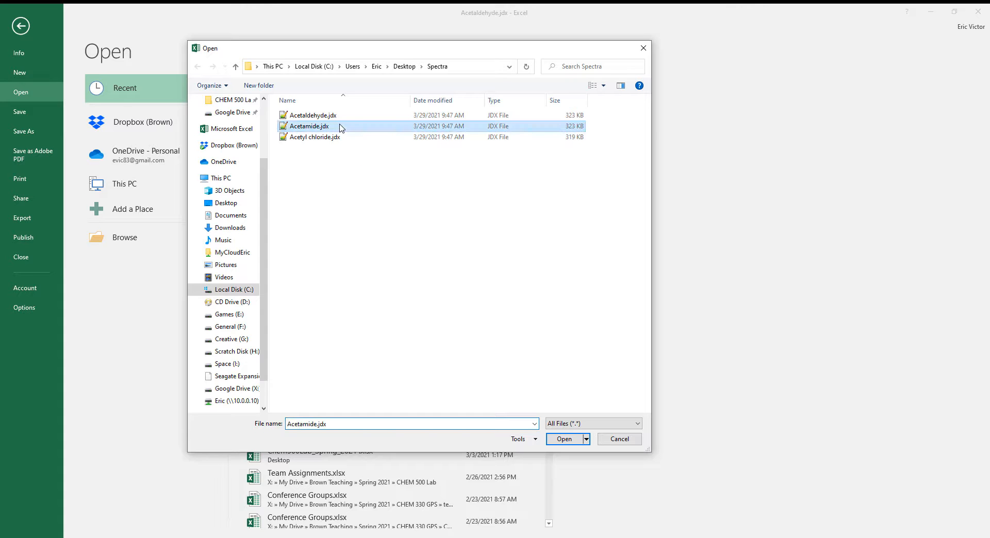
left_click(572, 437)
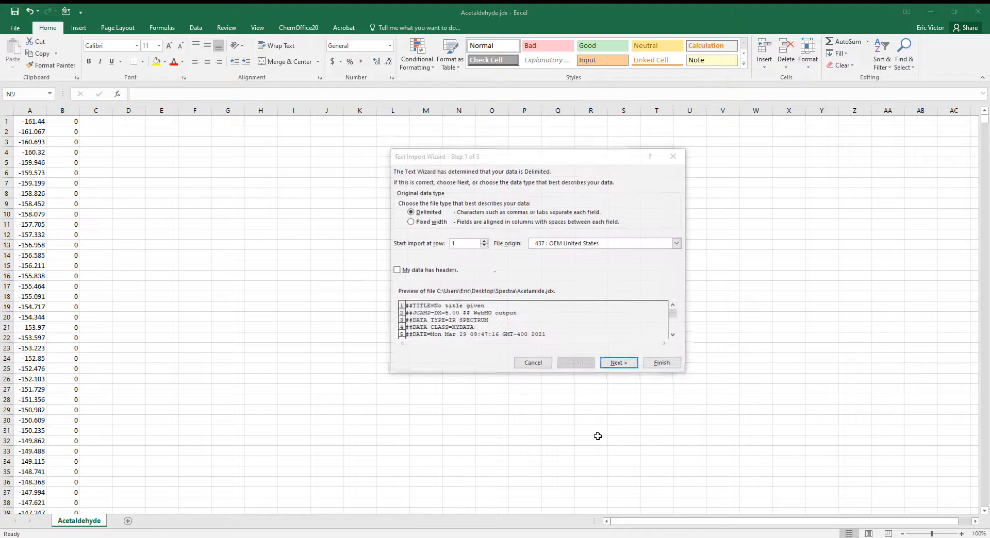
Import the acetamide file as delimited text, using Space instead of Tab as the delimiter.
left_click(619, 364)
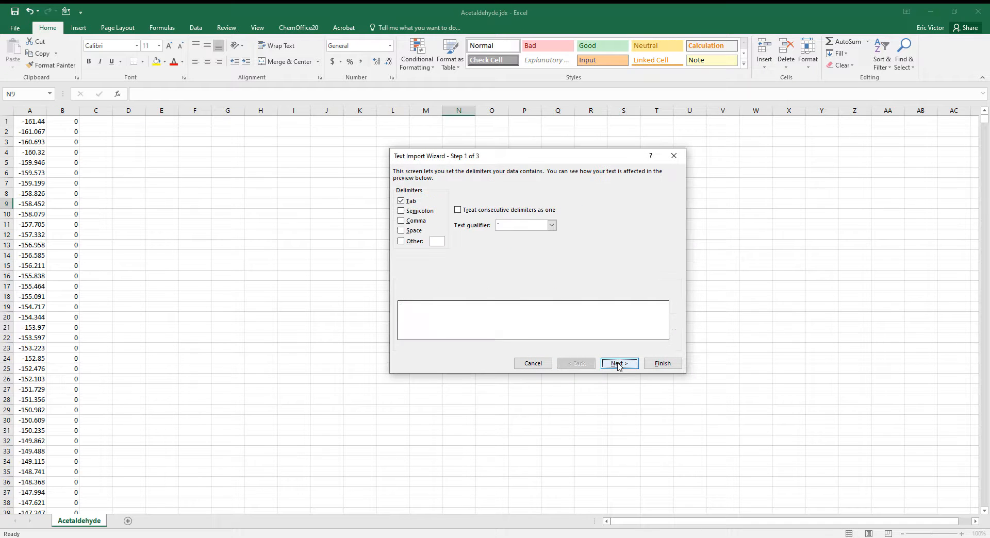
left_click(409, 201)
left_click(411, 230)
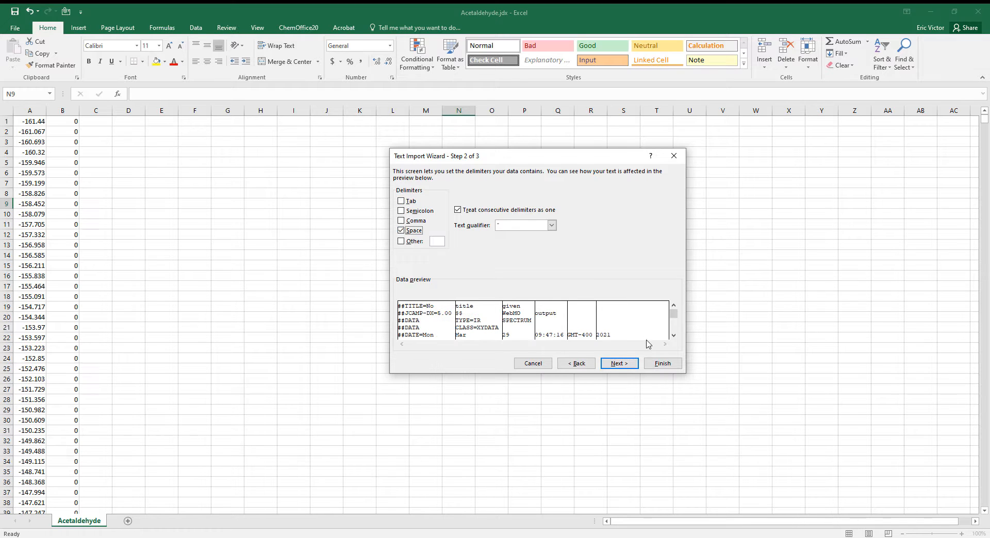
left_click(662, 363)
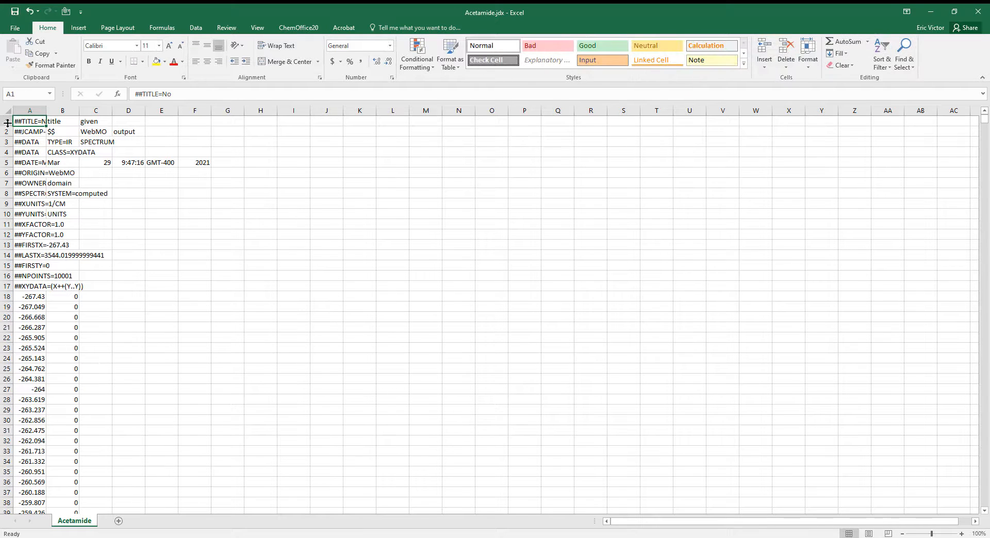
Delete header rows 1 to 17 above the acetamide numeric data.
left_click_drag(8, 122, 8, 287)
right_click(7, 287)
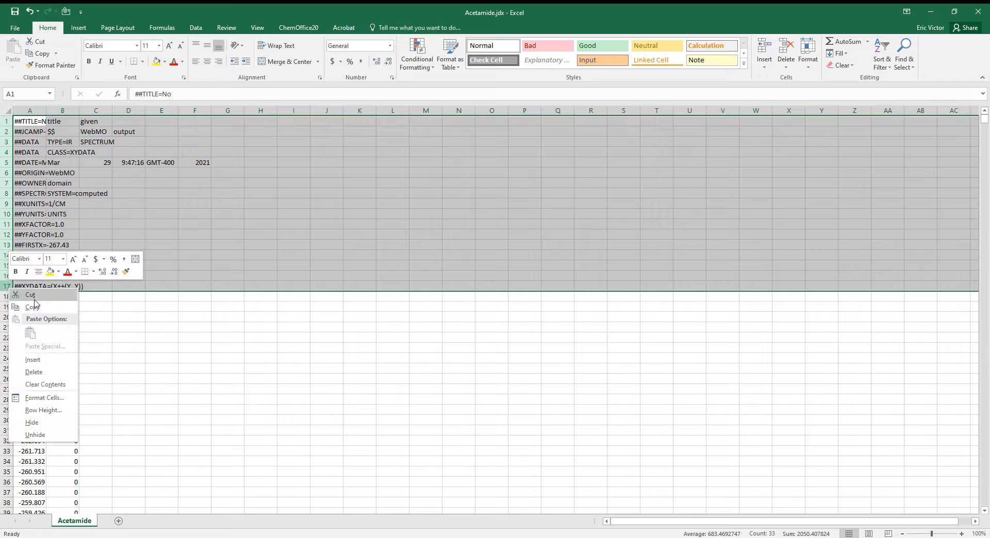
left_click(33, 372)
left_click(779, 316)
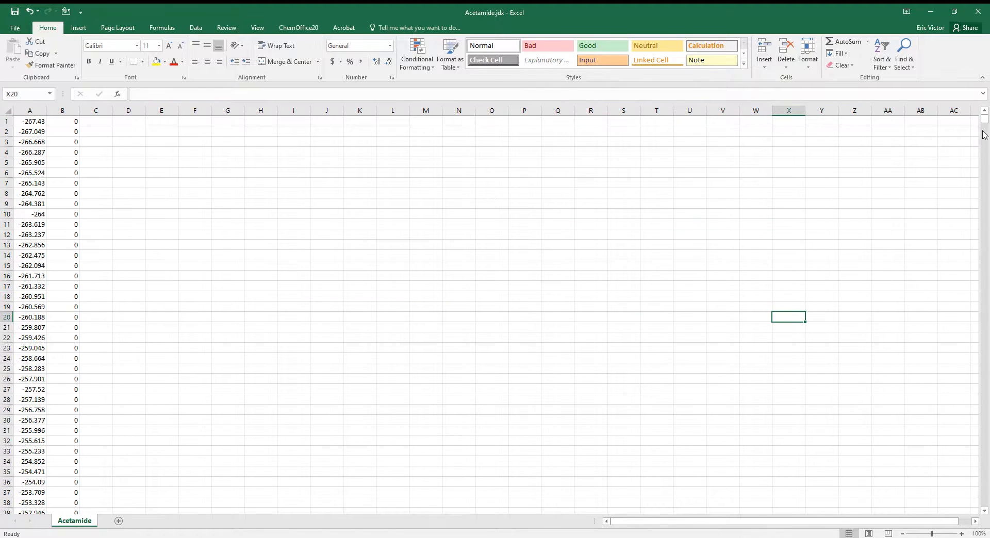
Delete row 10002 containing the ##END= text at the end of the acetamide data.
left_click_drag(985, 123, 985, 503)
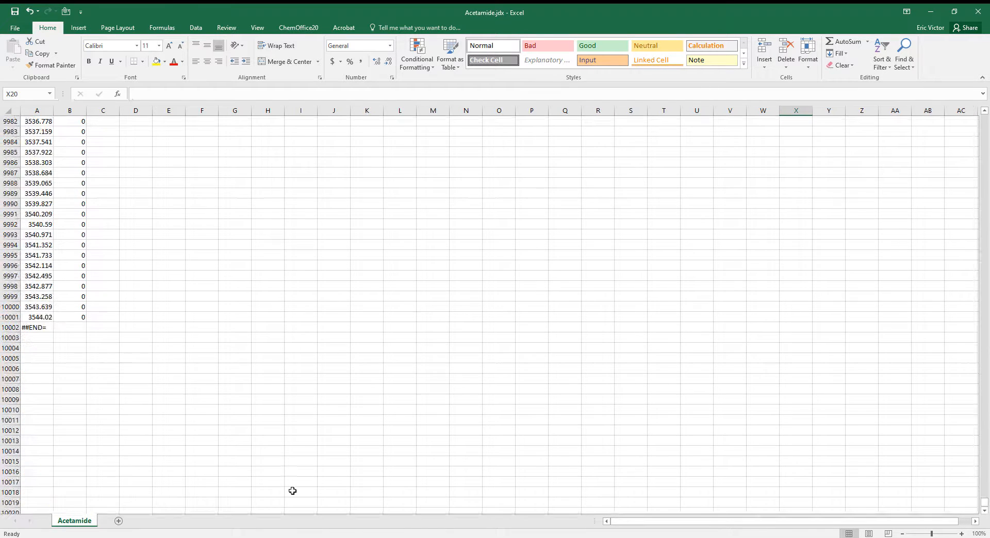
left_click(10, 327)
right_click(10, 328)
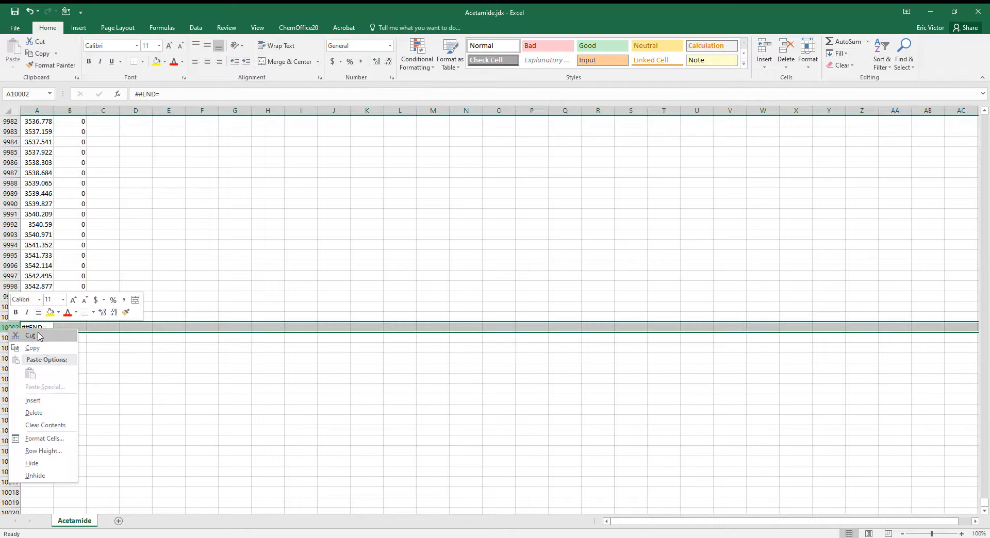
left_click(50, 414)
left_click(267, 356)
Copy columns A and B of the acetamide data into the Acetaldehyde workbook, starting at column C.
left_click_drag(36, 110, 69, 110)
key("ctrl+c")
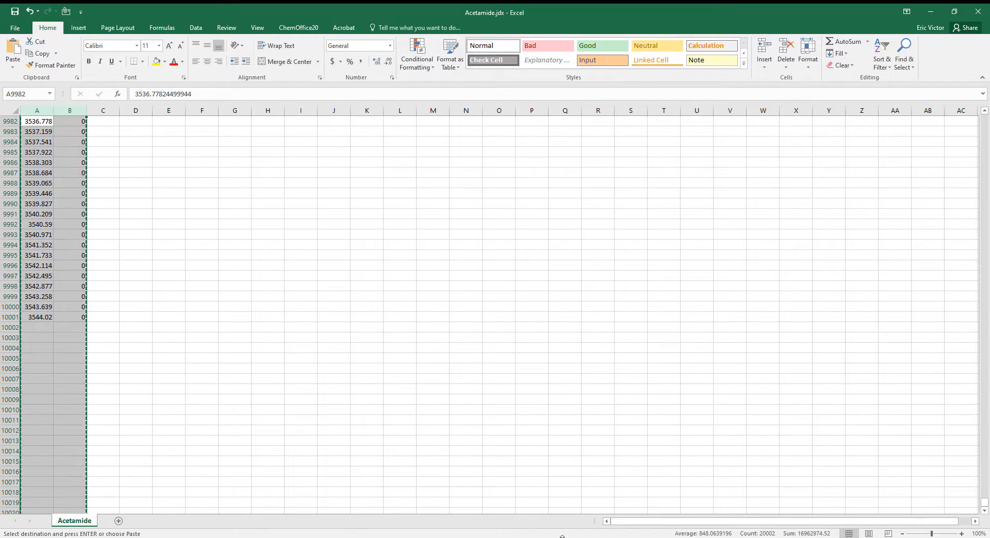
left_click(548, 537)
left_click(512, 512)
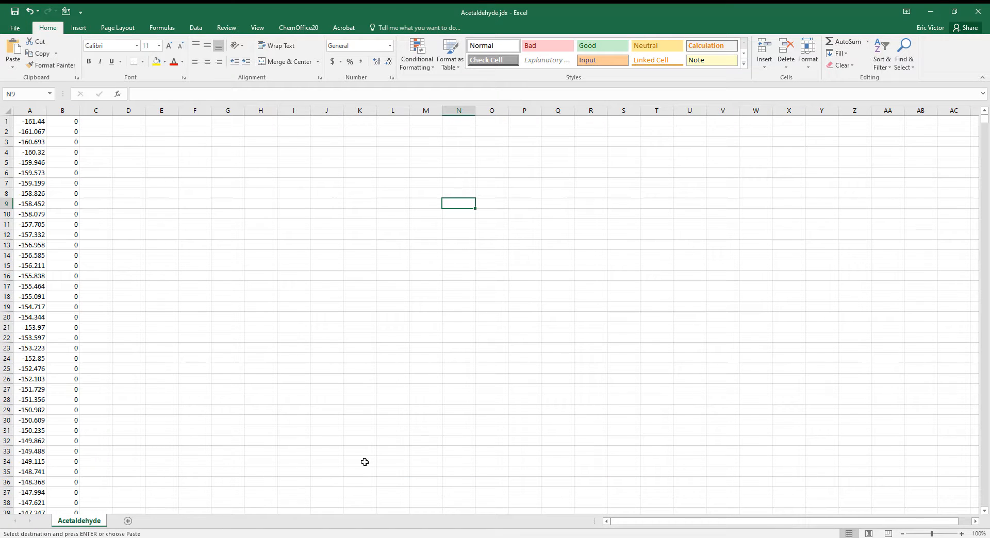
left_click(97, 111)
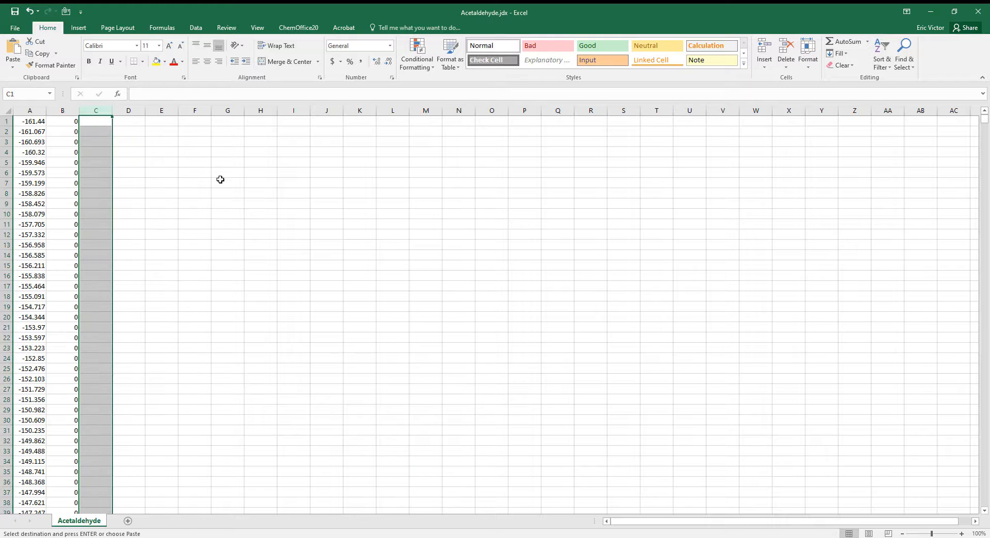
key("ctrl+v")
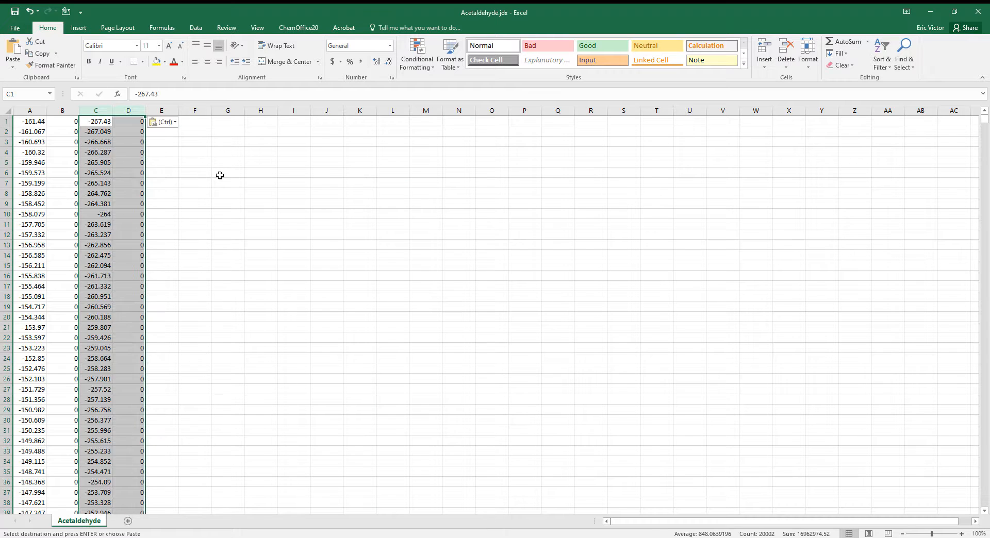
left_click(252, 173)
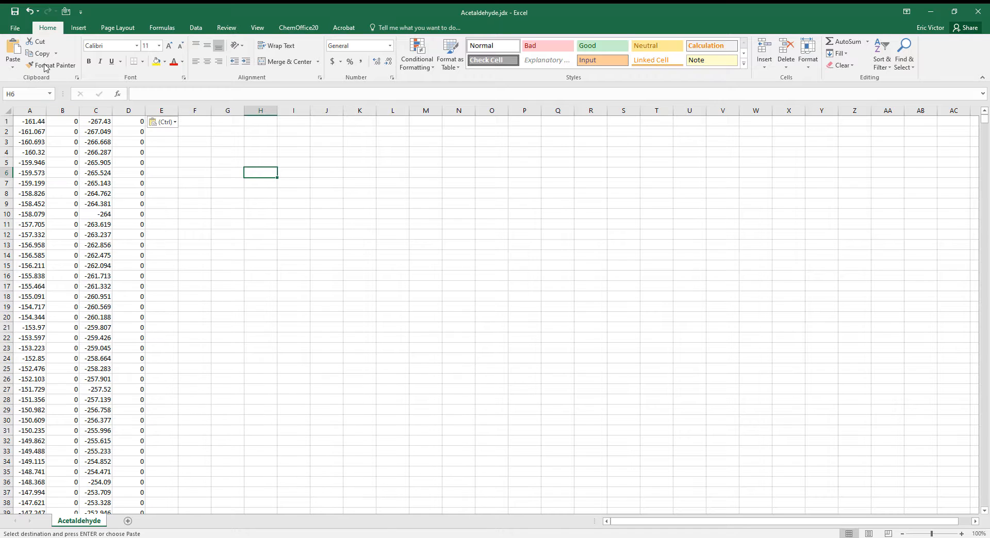
Open the file Acetyl chloride.jdx from the Spectra folder for text import.
left_click(15, 28)
left_click(35, 93)
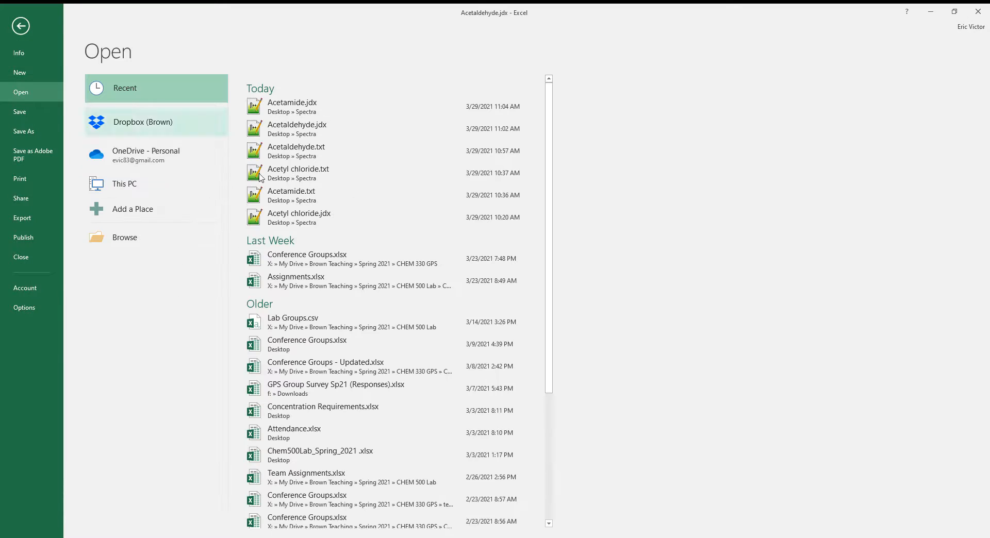
left_click(145, 238)
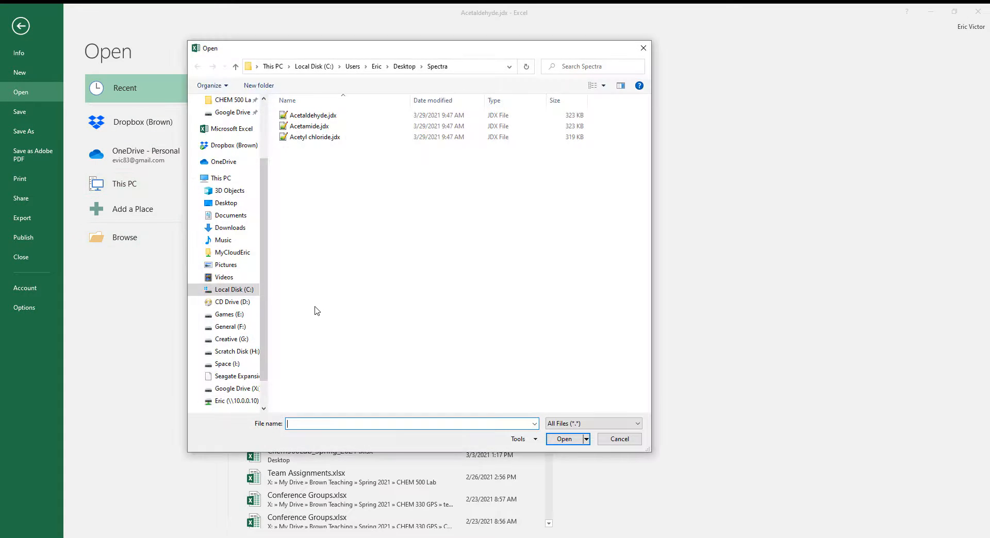
double_click(325, 137)
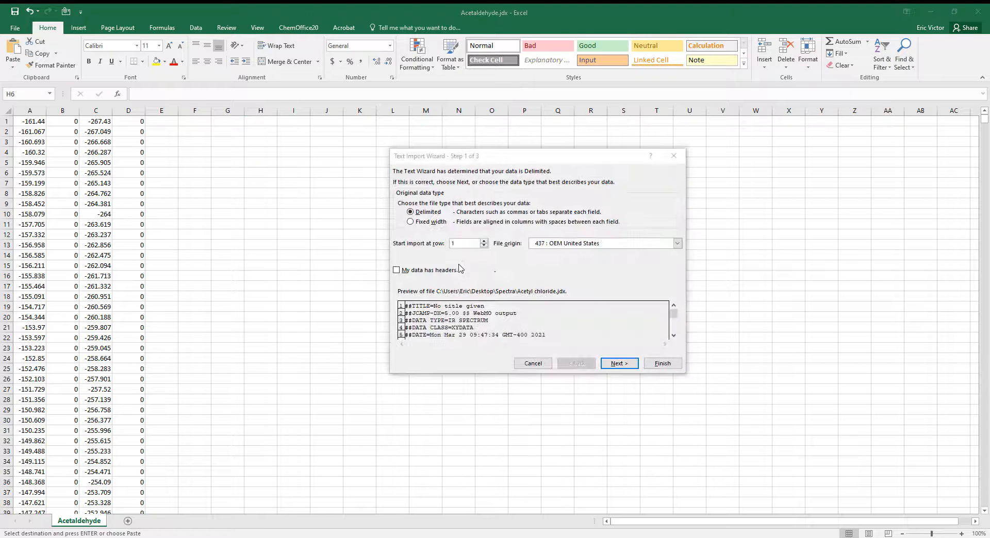
Import the acetyl chloride file as delimited text, with Space replacing Tab as the delimiter.
left_click(618, 364)
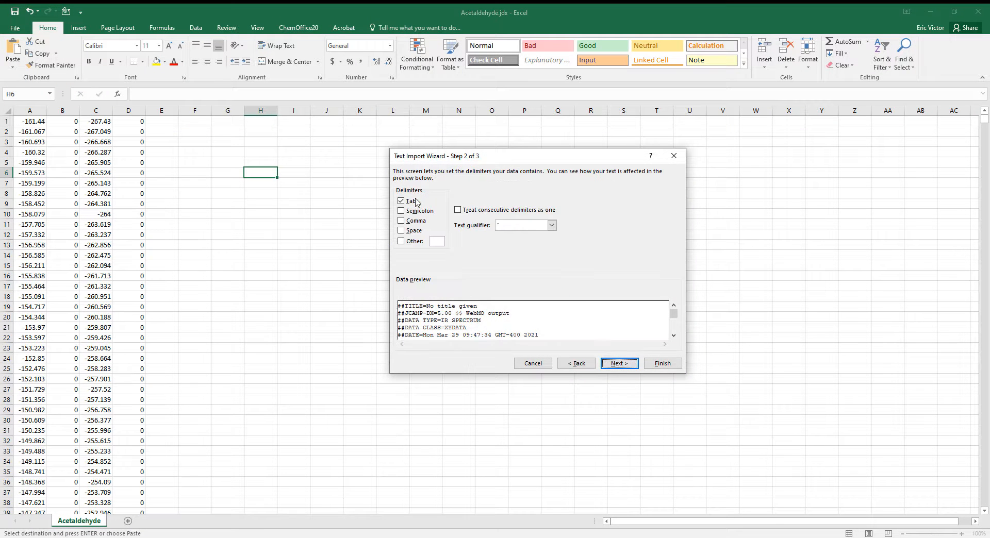
left_click(410, 201)
left_click(414, 230)
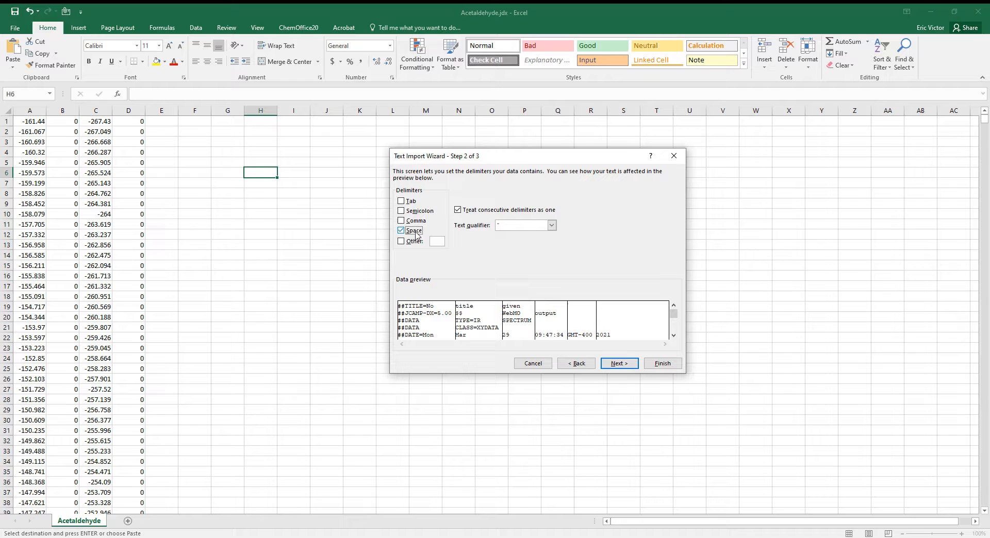
left_click(671, 366)
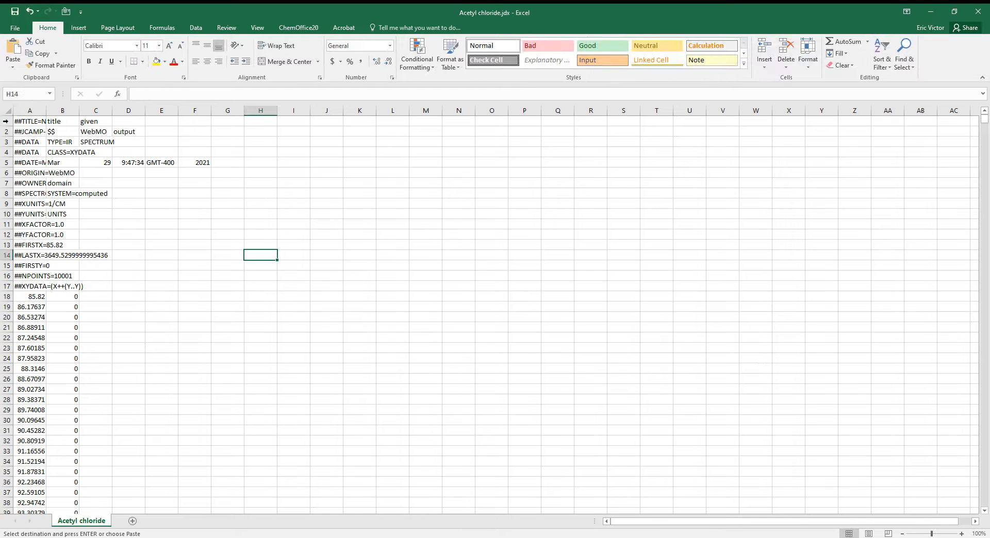
Delete header rows 1 to 17 above the acetyl chloride numeric data.
left_click_drag(6, 121, 6, 286)
right_click(7, 286)
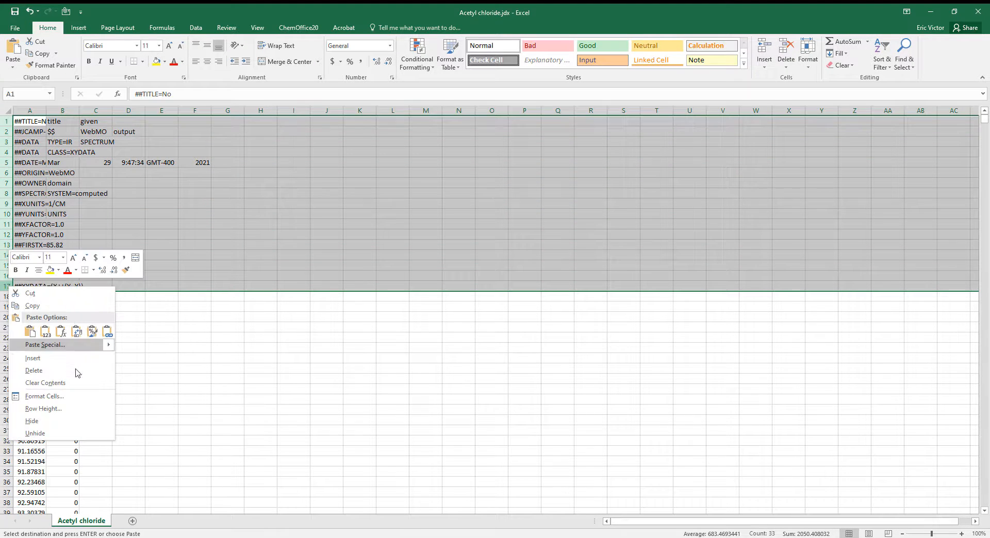
left_click(79, 371)
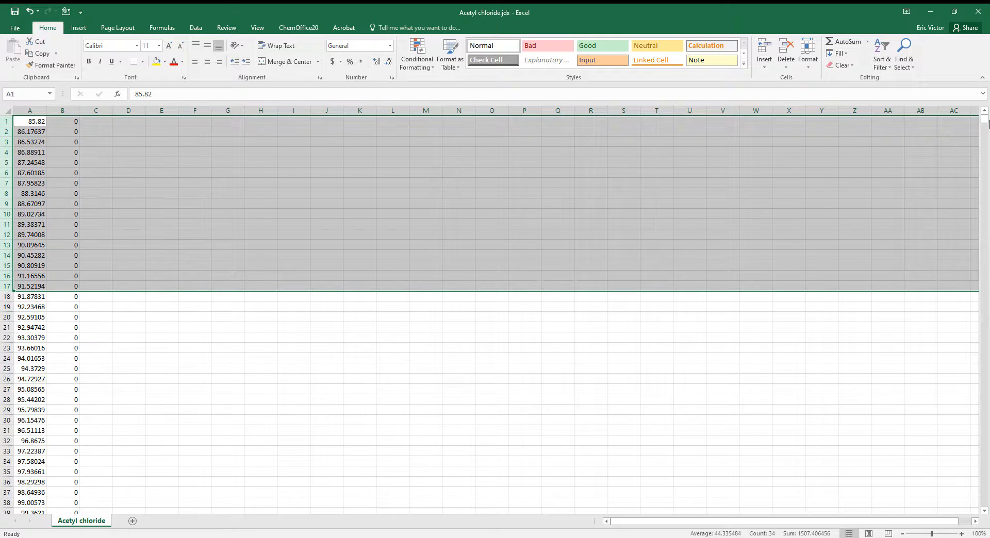
Delete row 10002 containing the ##END= text at the end of the acetyl chloride data.
left_click_drag(984, 119, 984, 506)
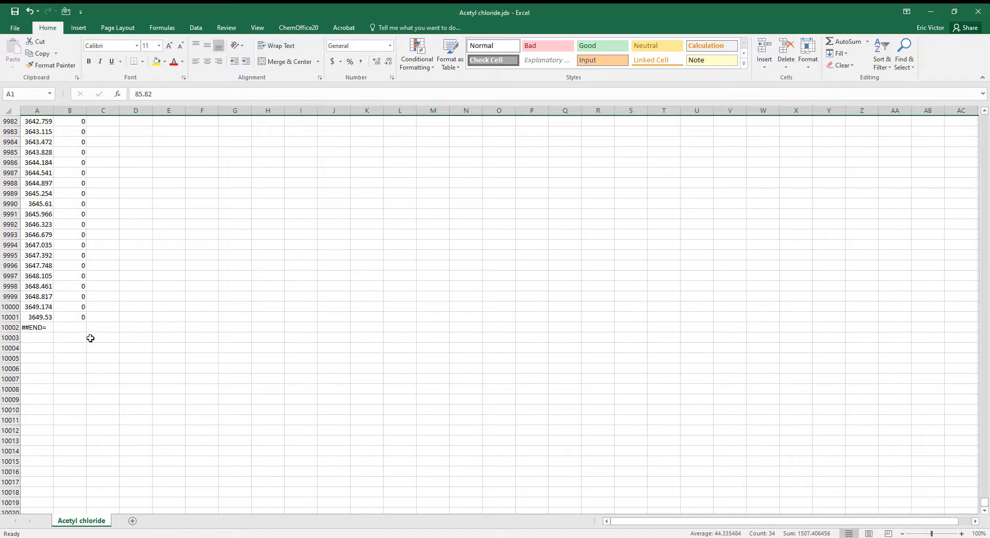
right_click(9, 328)
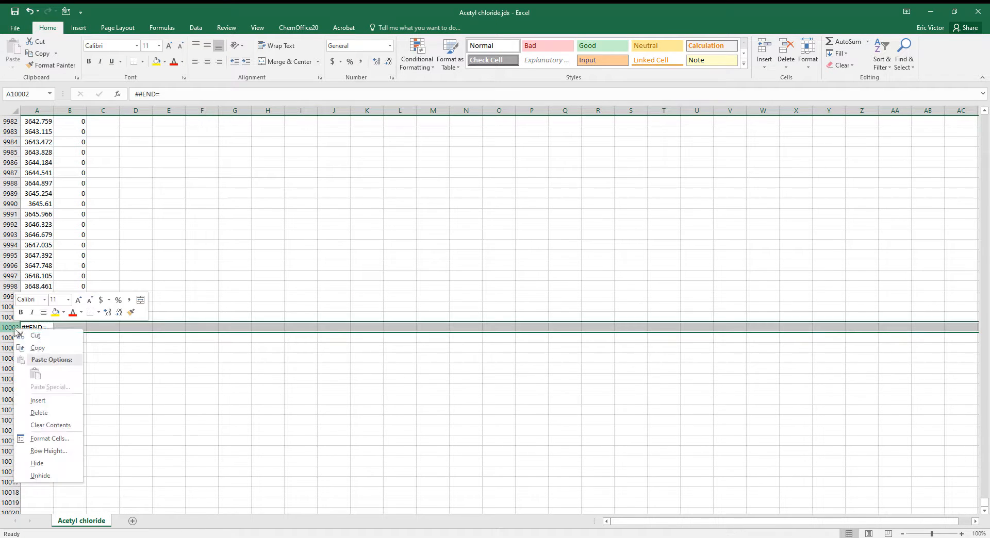
left_click(39, 413)
Copy columns A and B of the acetyl chloride data into the Acetaldehyde workbook, starting at column E.
left_click_drag(37, 111, 64, 110)
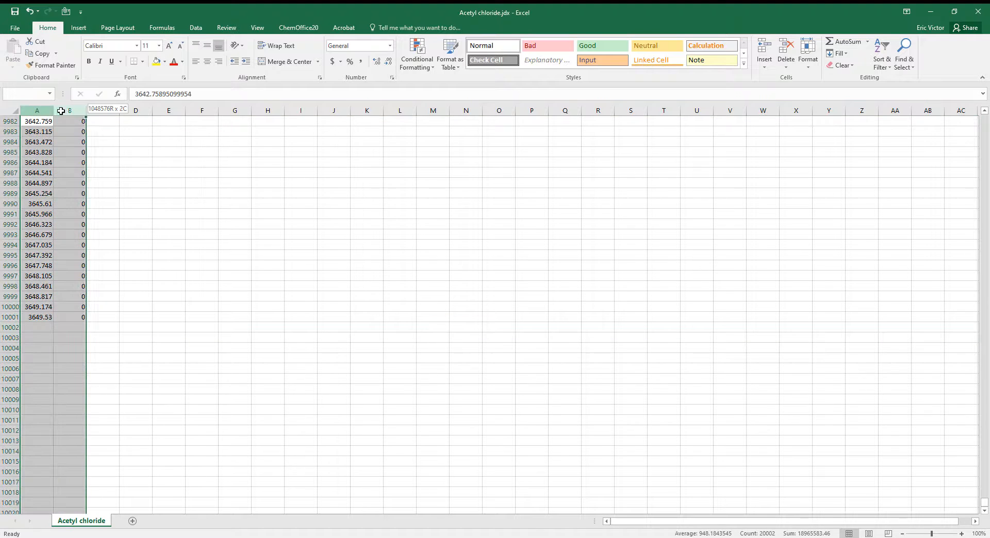
key("ctrl+c")
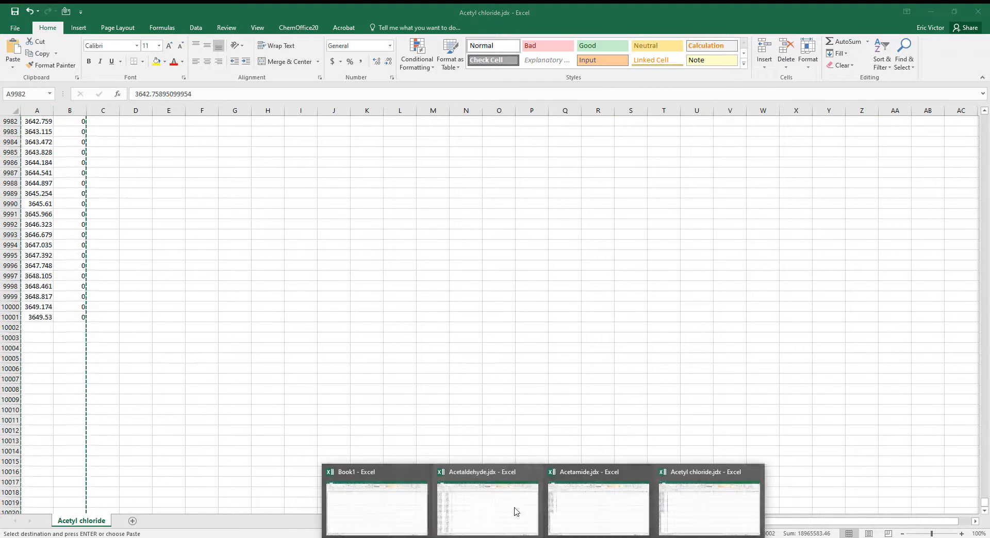
left_click(513, 512)
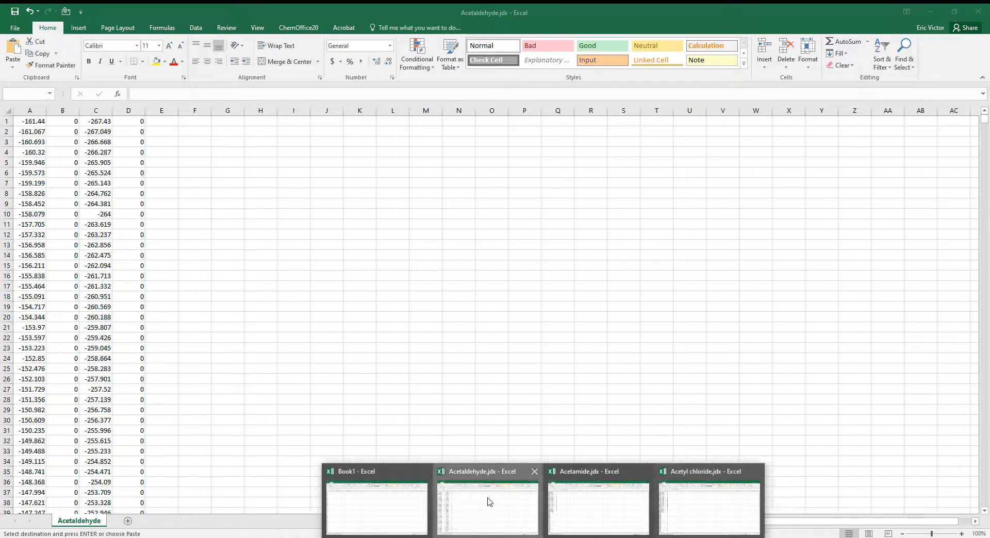
left_click(162, 110)
key("ctrl+v")
left_click(481, 253)
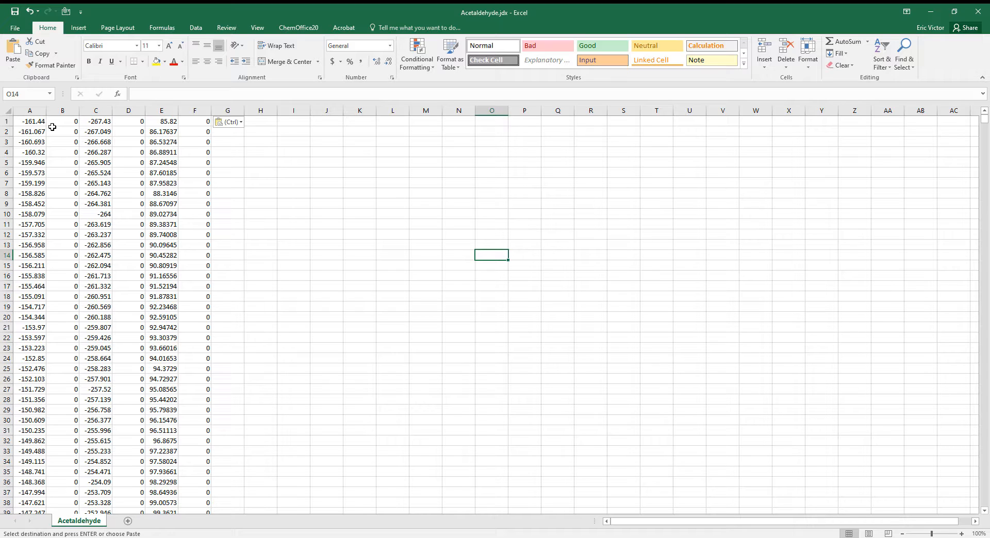
left_click(345, 181)
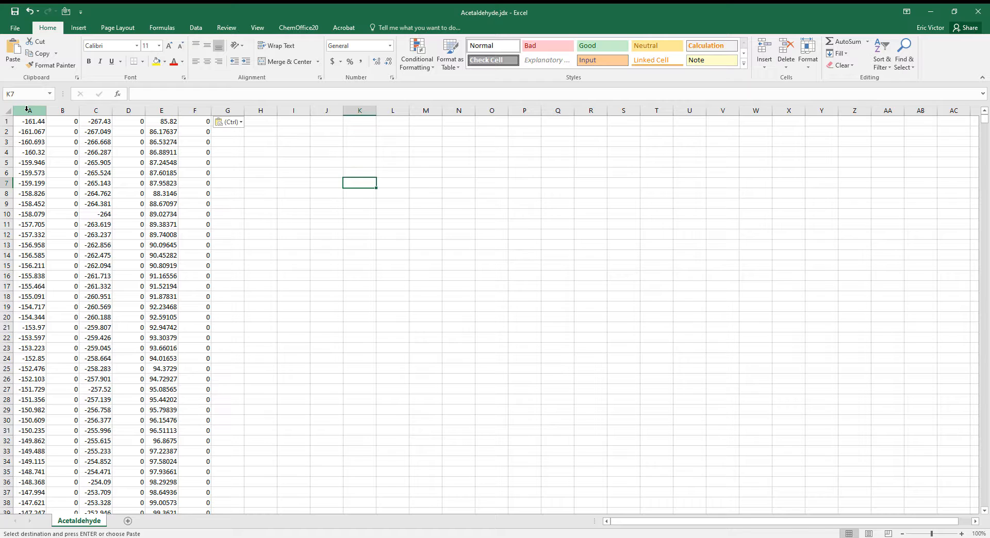
Insert a scatter chart with smooth lines from columns A and B and place it in the empty area beside the data.
left_click_drag(27, 109, 62, 110)
left_click(78, 27)
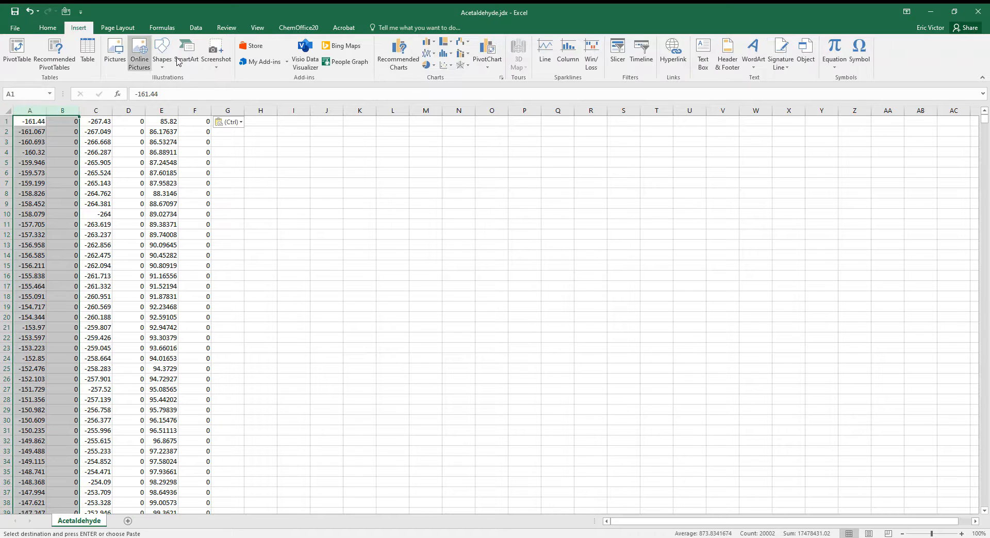
left_click(453, 67)
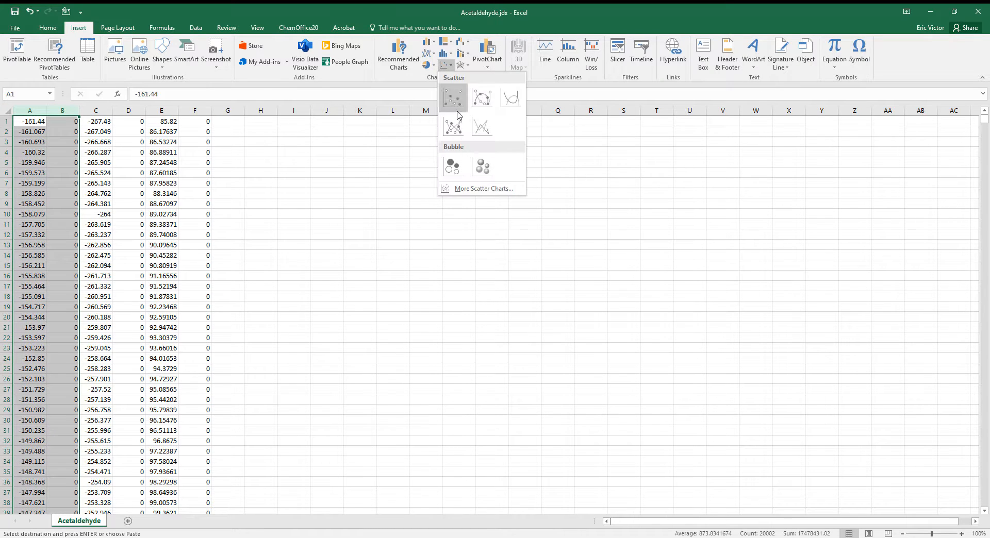
left_click(516, 105)
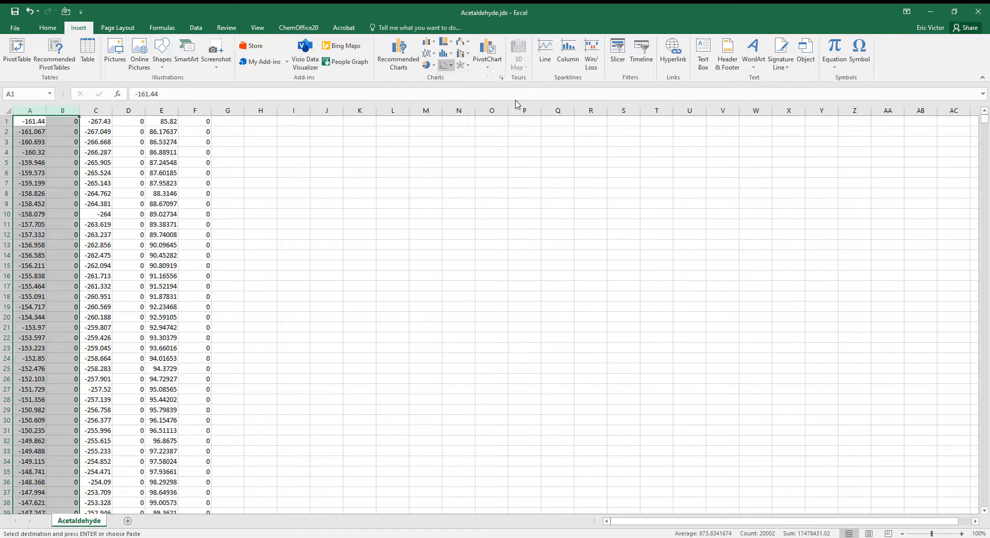
left_click_drag(556, 258, 499, 179)
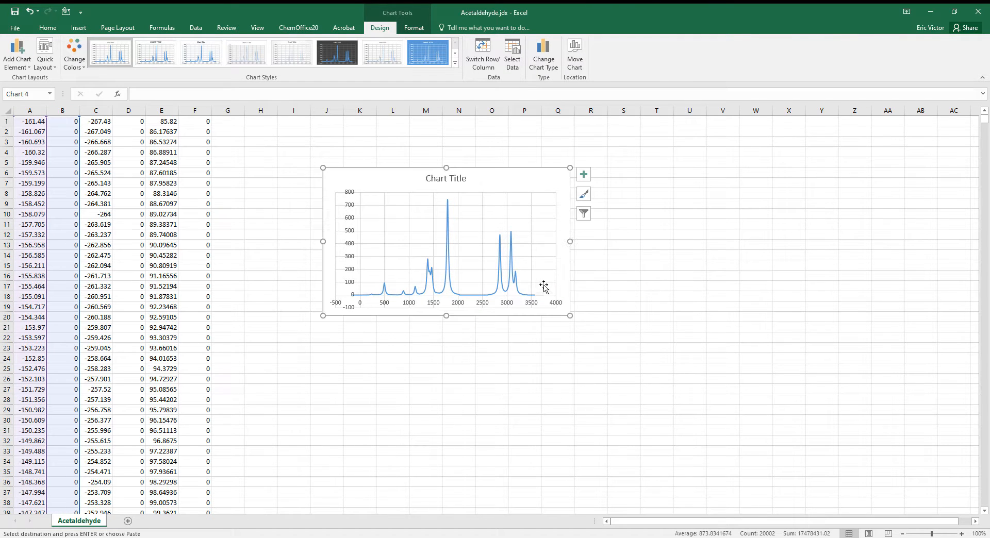
Name the chart's existing data series Acetaldehyde.
left_click(526, 296)
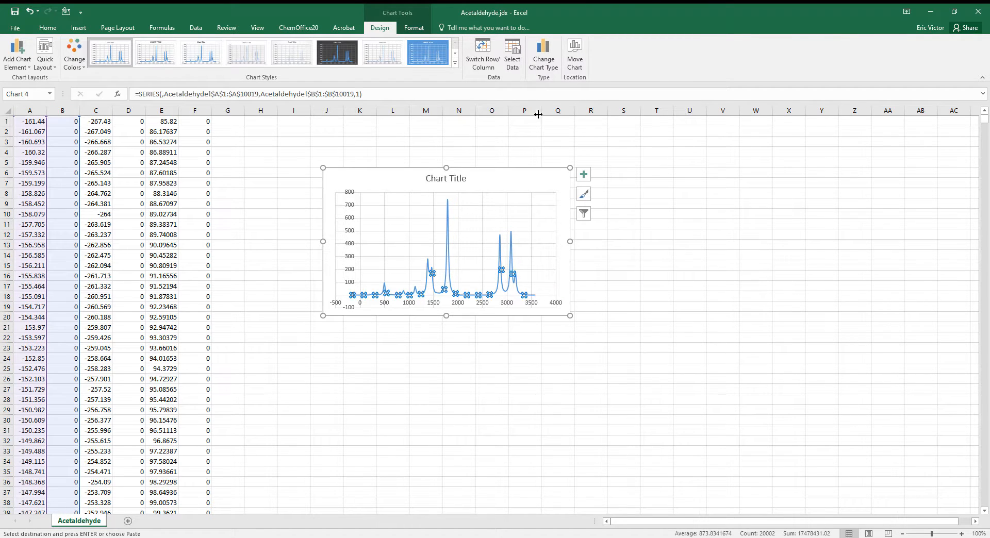
left_click(514, 65)
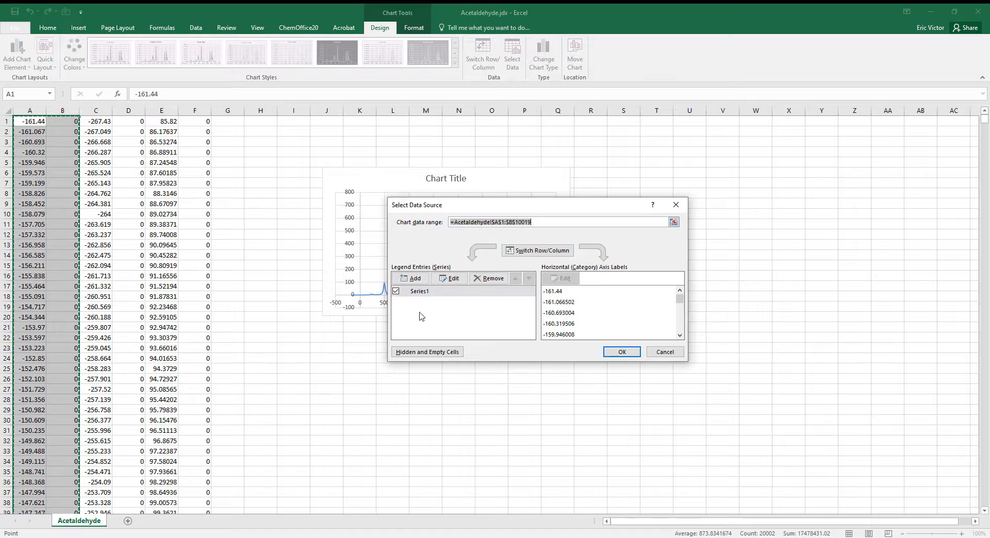
left_click(455, 296)
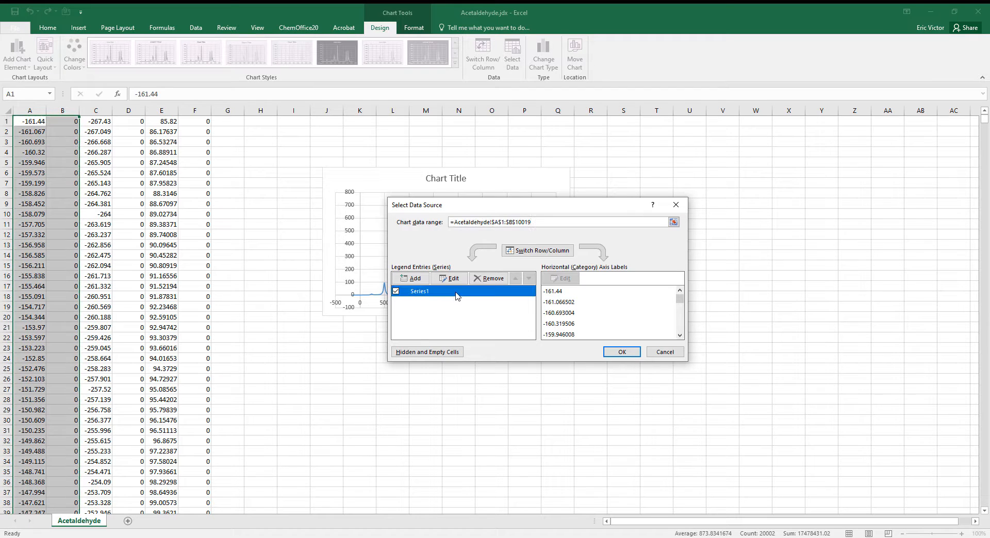
left_click(454, 281)
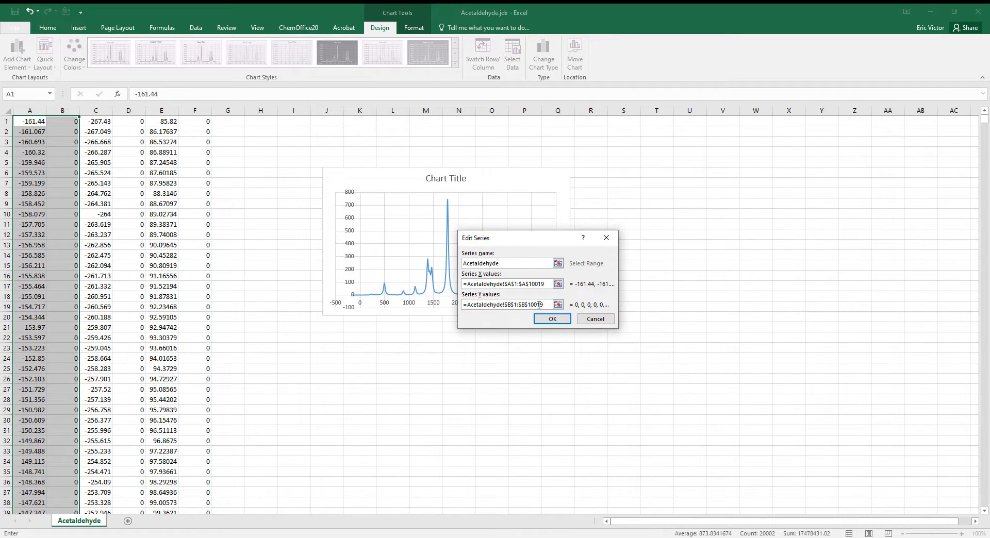
left_click(552, 318)
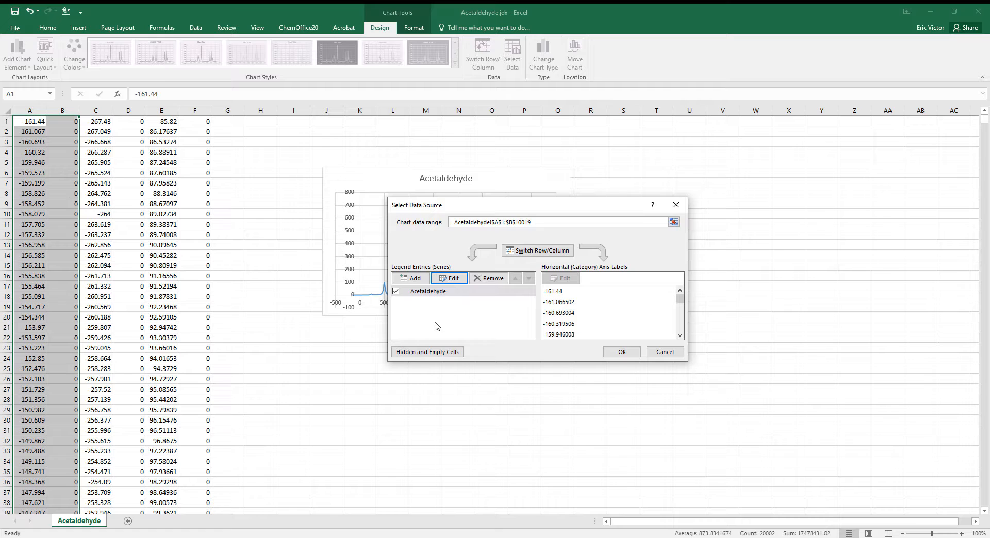
Add a series named Acetamide with column C as X values and column D as Y values, keeping the chart uncovered.
left_click(411, 278)
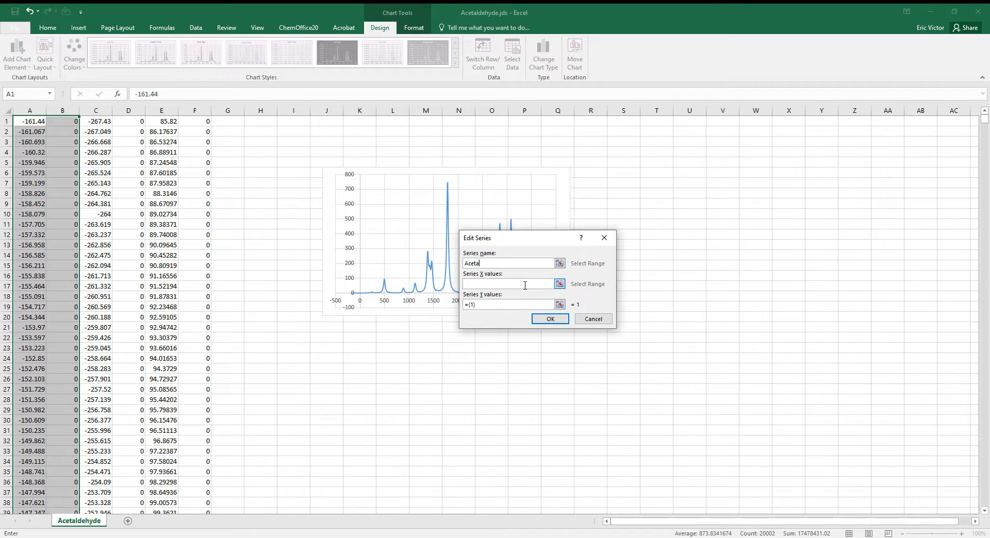
left_click(560, 284)
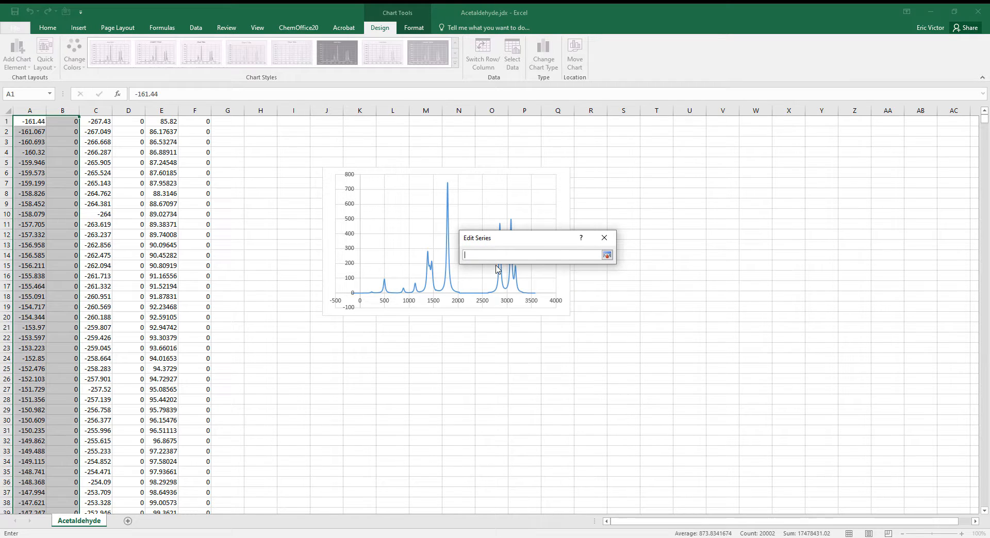
left_click(101, 109)
left_click(607, 254)
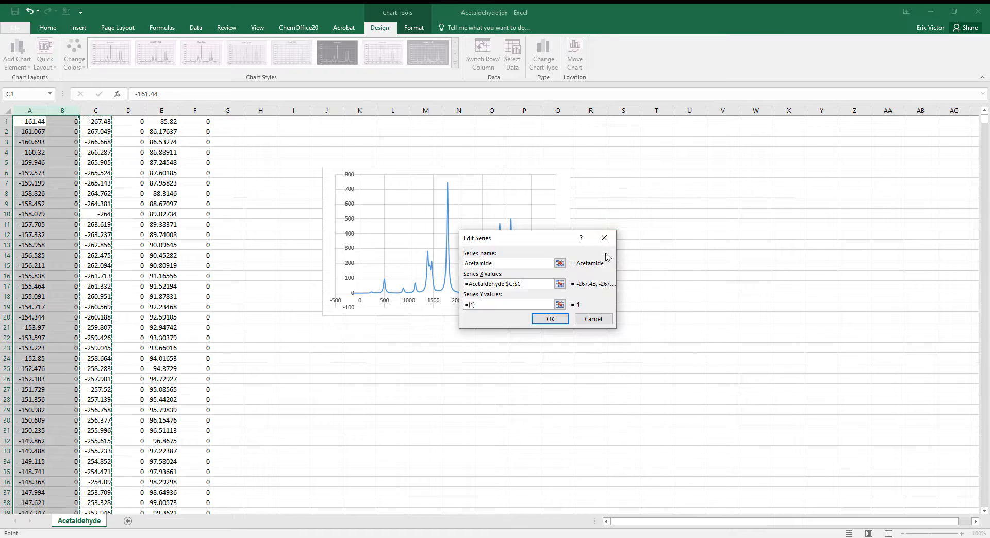
left_click(559, 304)
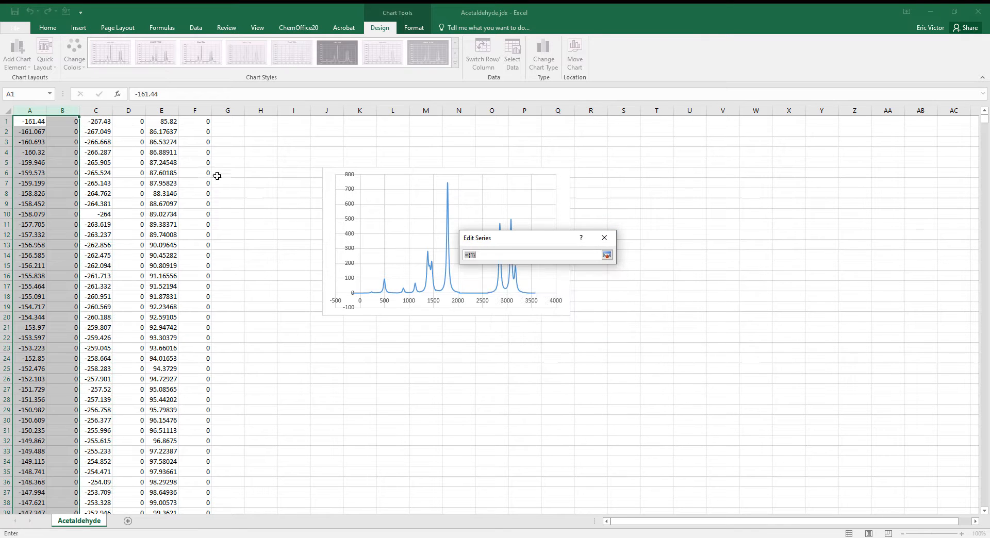
left_click(136, 111)
left_click(607, 254)
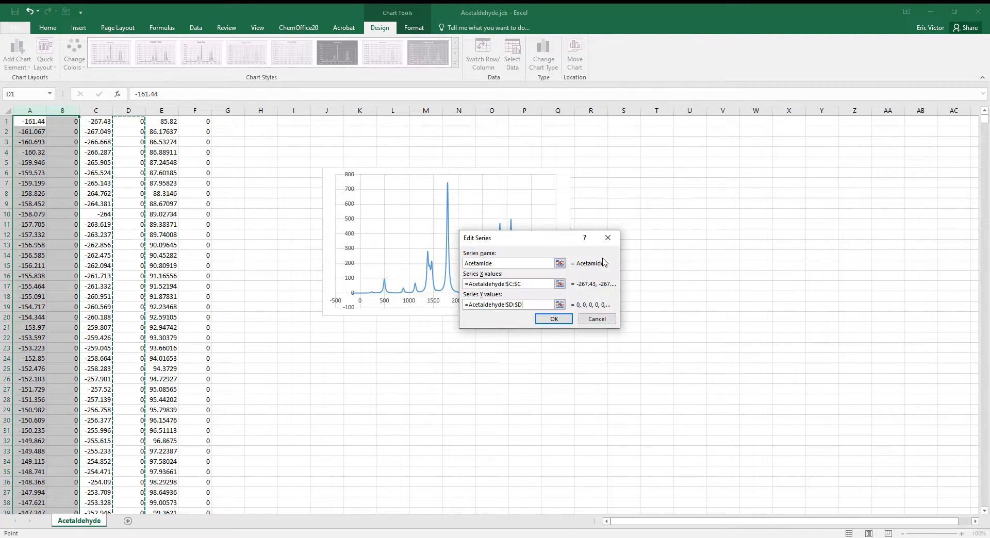
left_click(563, 324)
left_click_drag(539, 208, 731, 170)
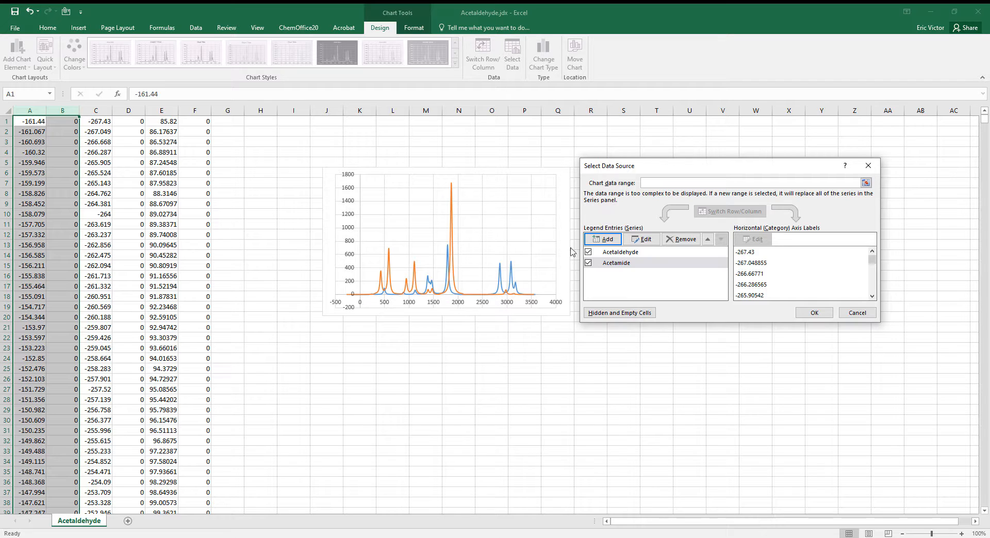
Add a series named Acetyl Chloride with column E as X values and column F as Y values, and accept the chart's data source.
left_click(610, 243)
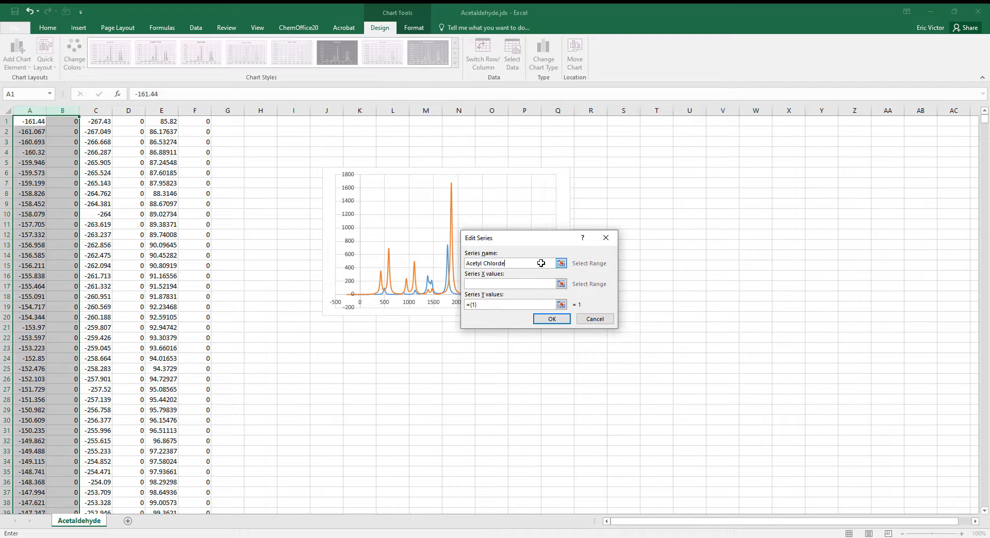
left_click(561, 285)
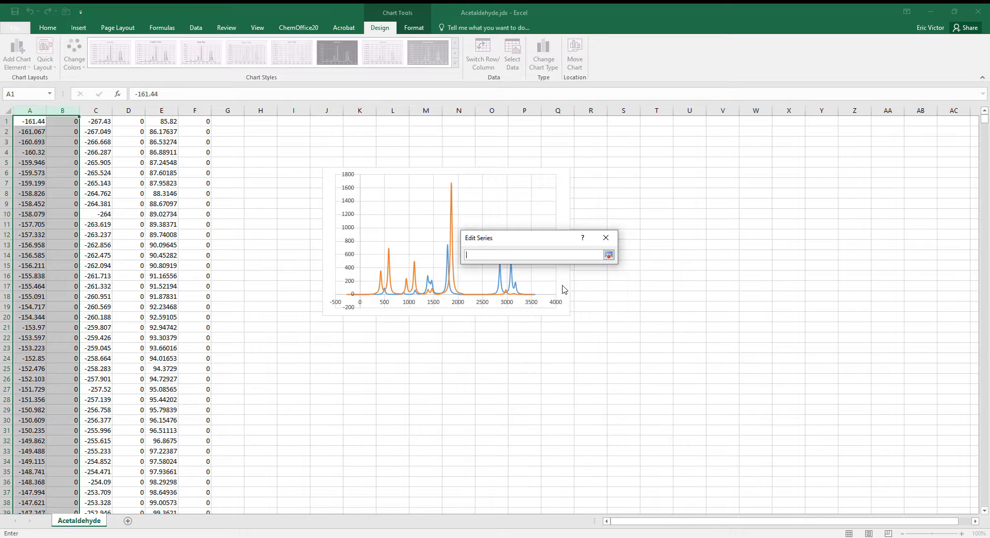
left_click(164, 111)
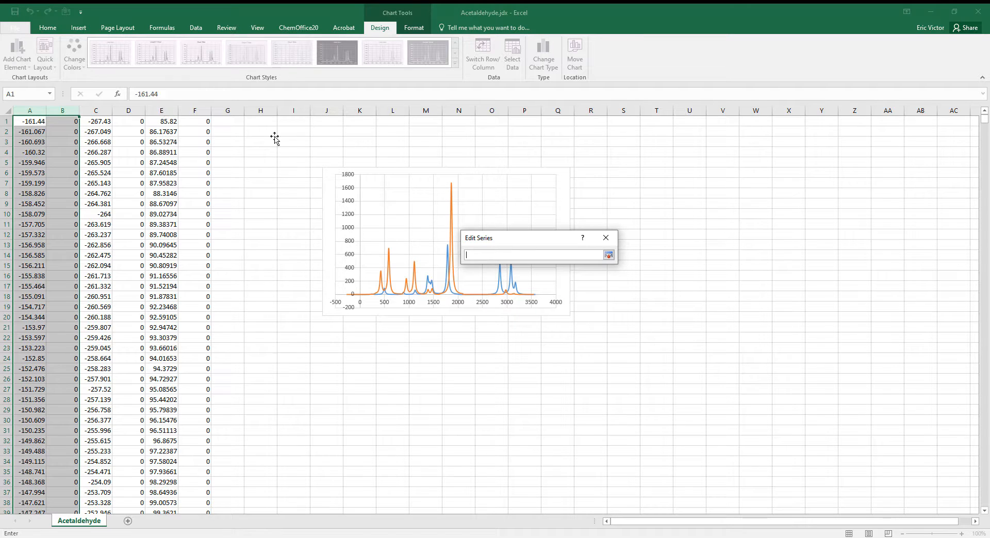
left_click(608, 254)
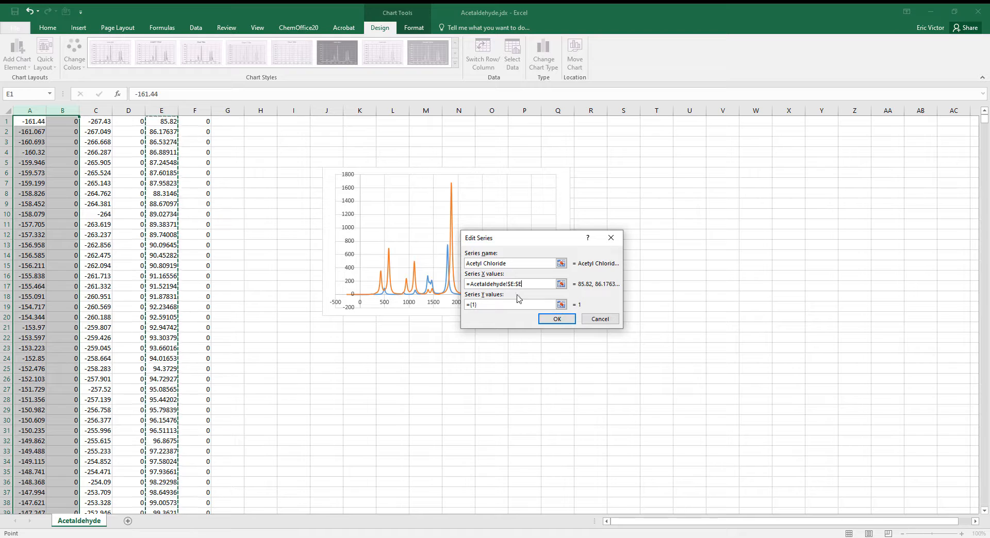
left_click(199, 112)
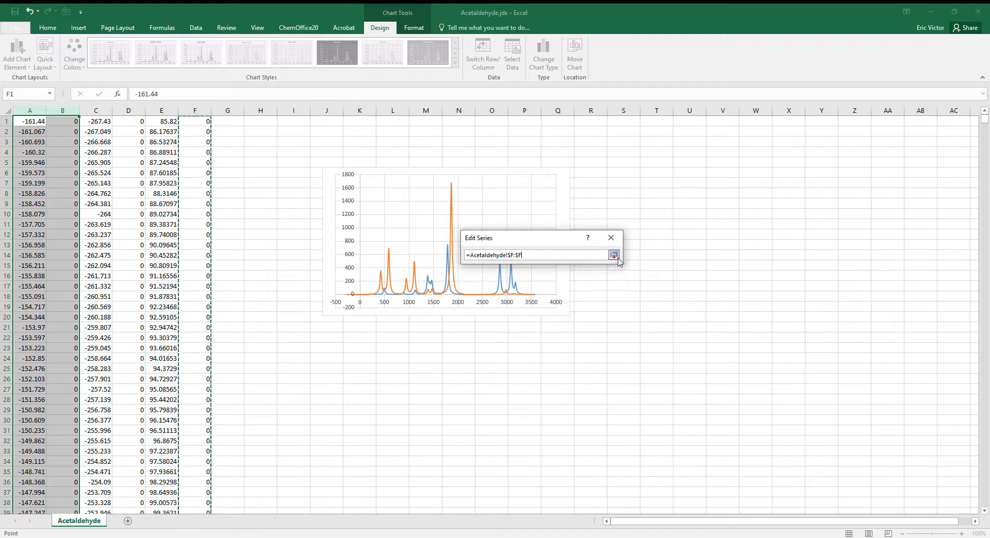
left_click(613, 256)
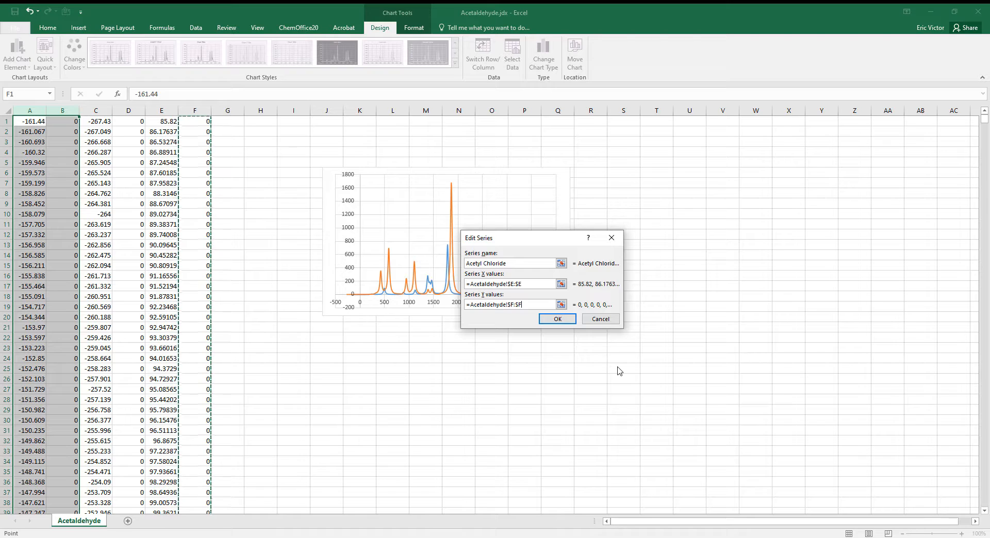
key("Return")
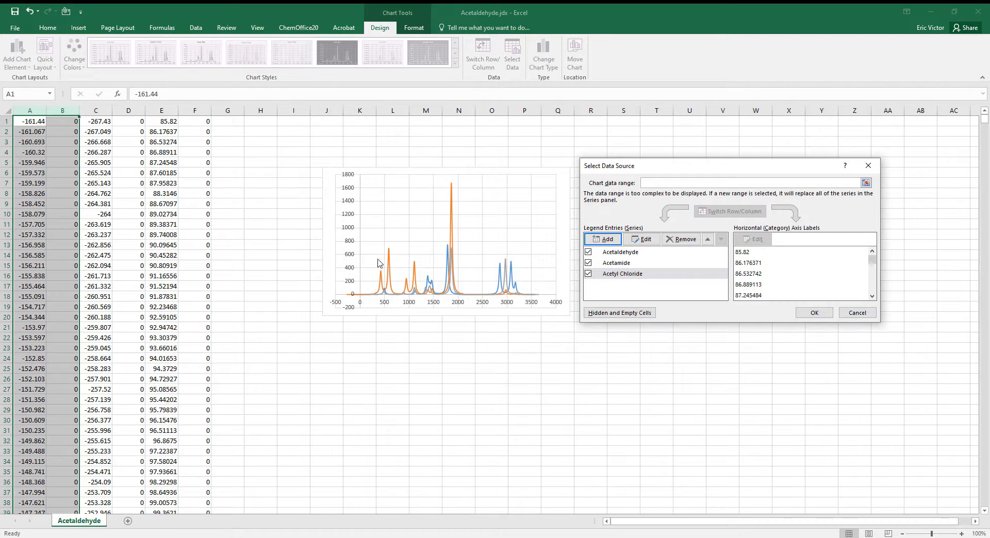
left_click(814, 312)
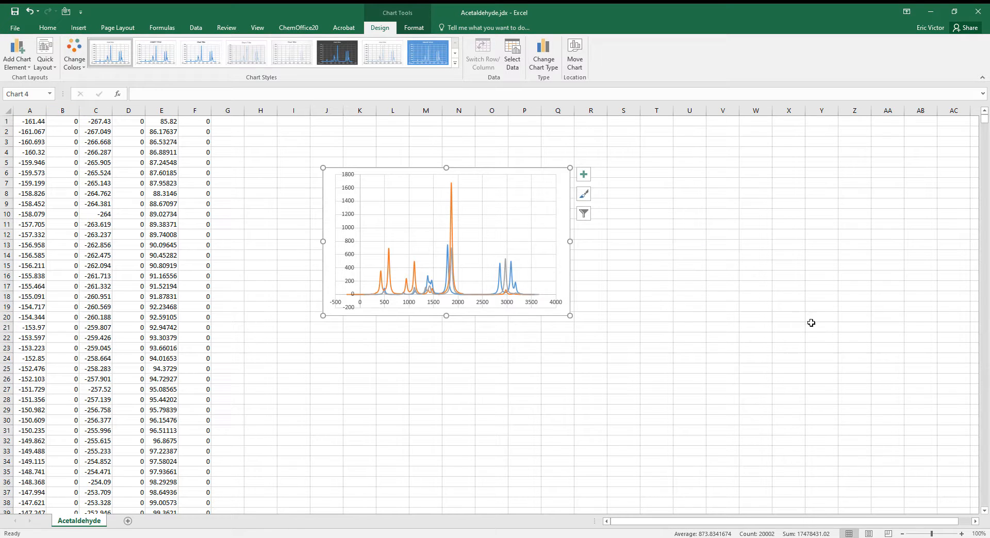
Move the combined spectra chart to a new sheet named Chart1.
right_click(563, 224)
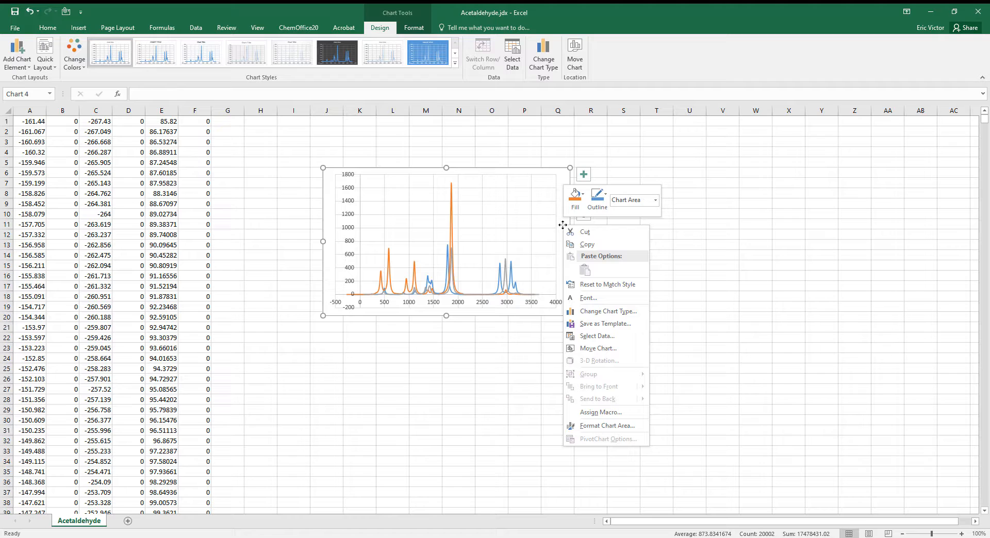
left_click(616, 349)
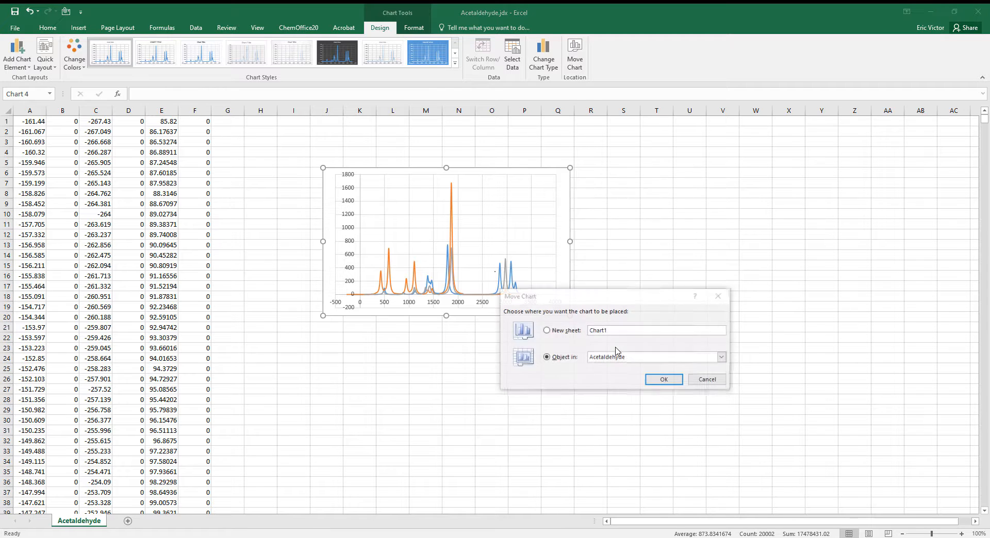
left_click(570, 331)
left_click(663, 379)
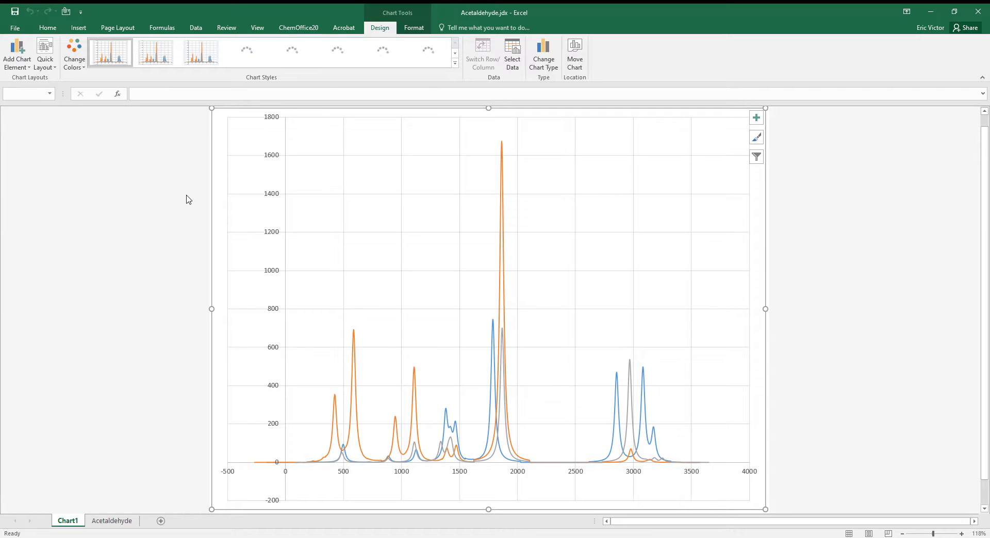
Apply the first quick layout with axis titles and a legend, and set the chart title to "IR Spectra".
left_click(44, 67)
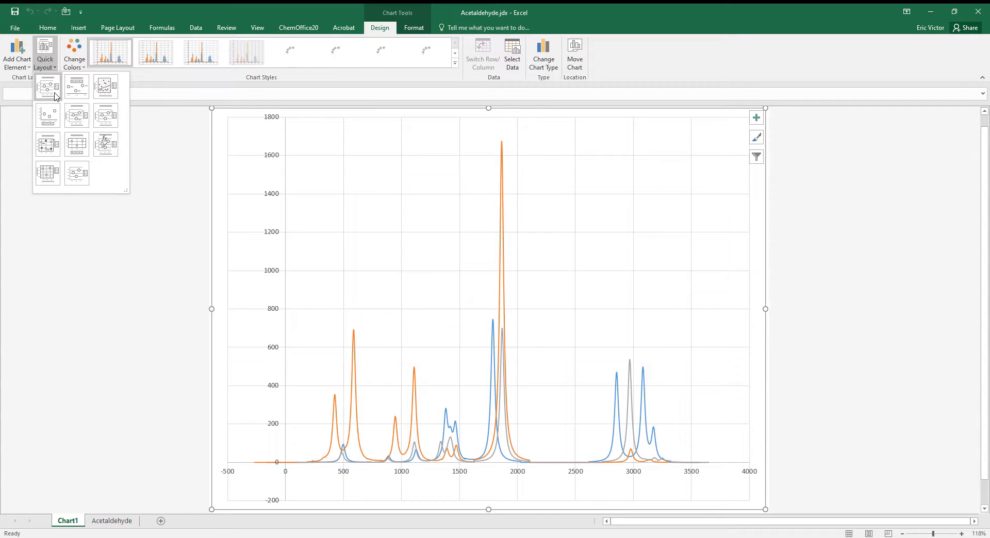
left_click(55, 97)
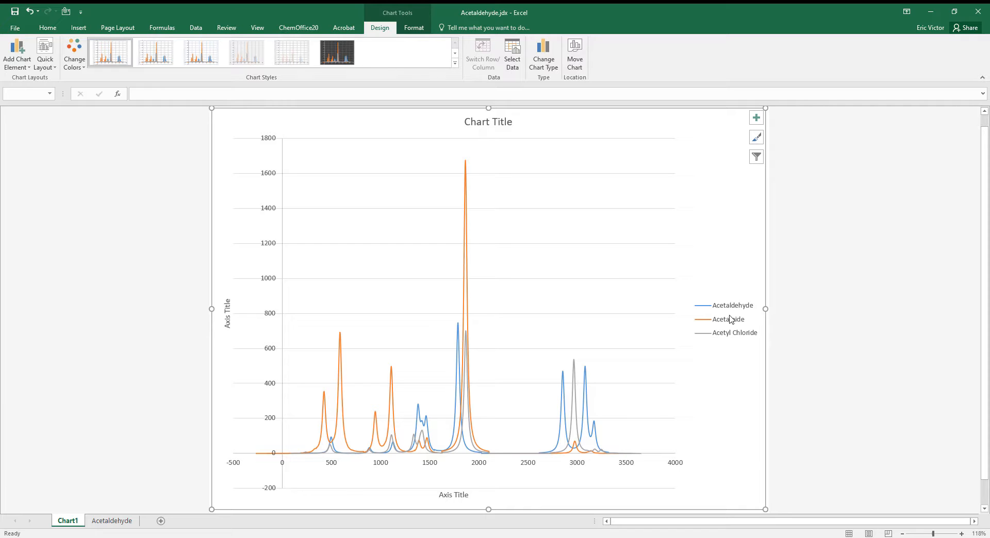
left_click(498, 122)
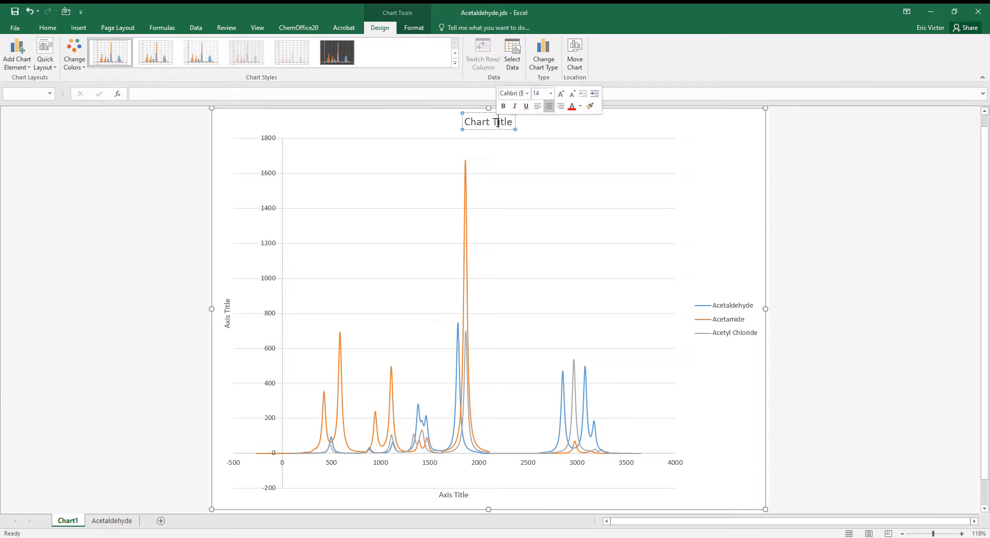
double_click(499, 122)
triple_click(502, 123)
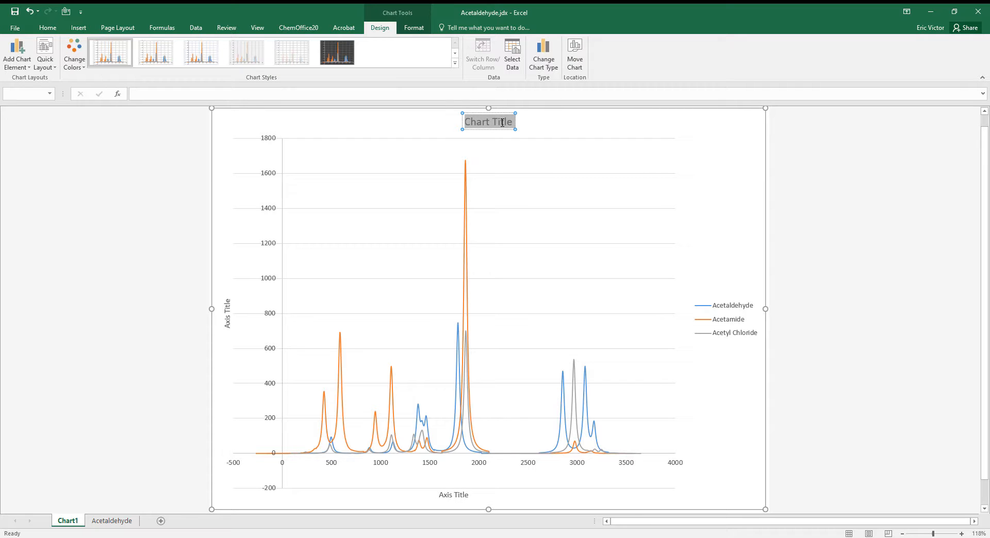
type("IR S")
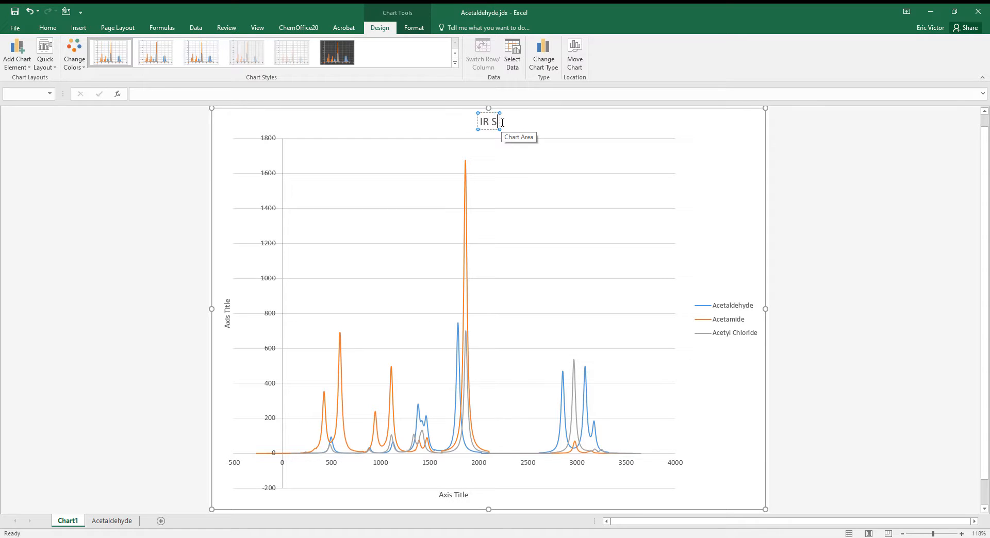
type("pectra")
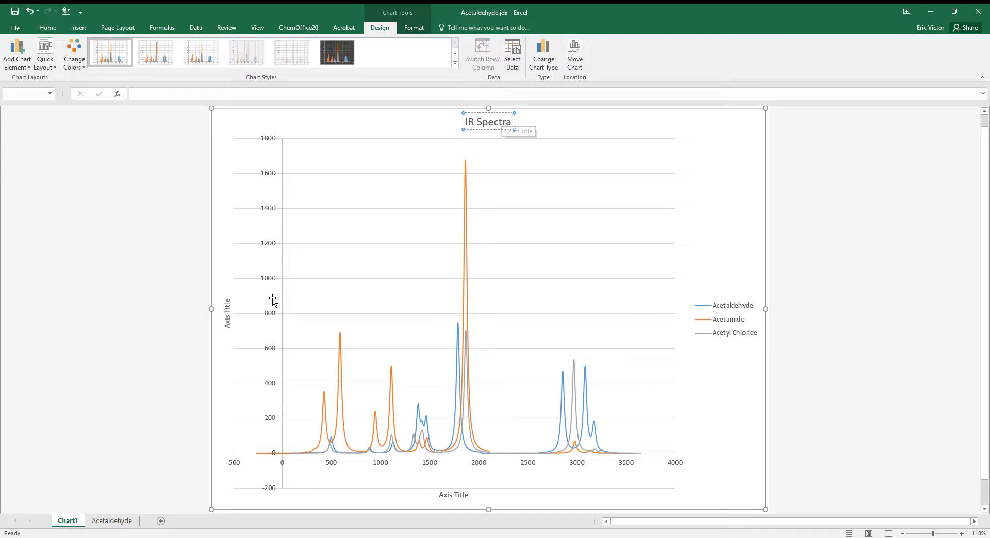
Set the vertical axis title to "Absorption (a.u.)".
left_click(227, 317)
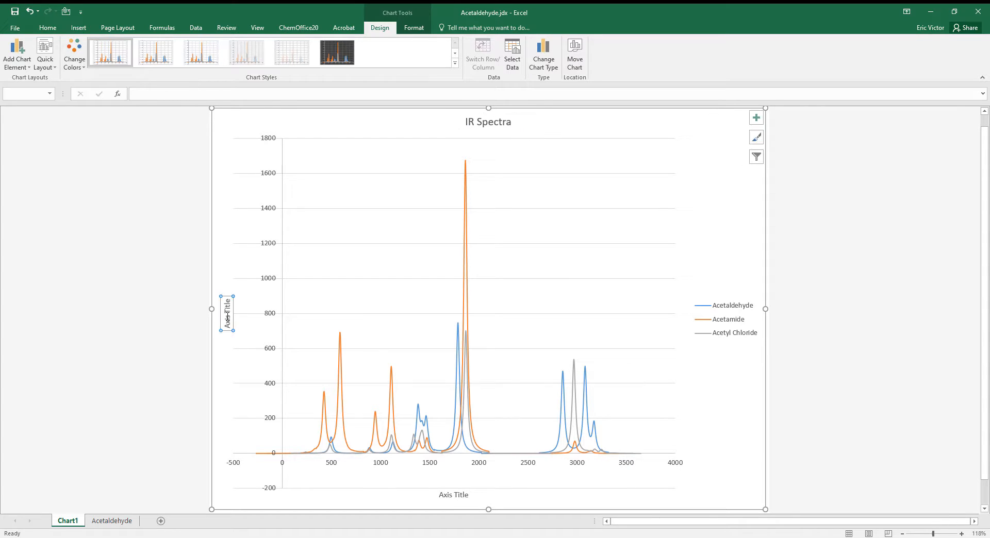
triple_click(228, 317)
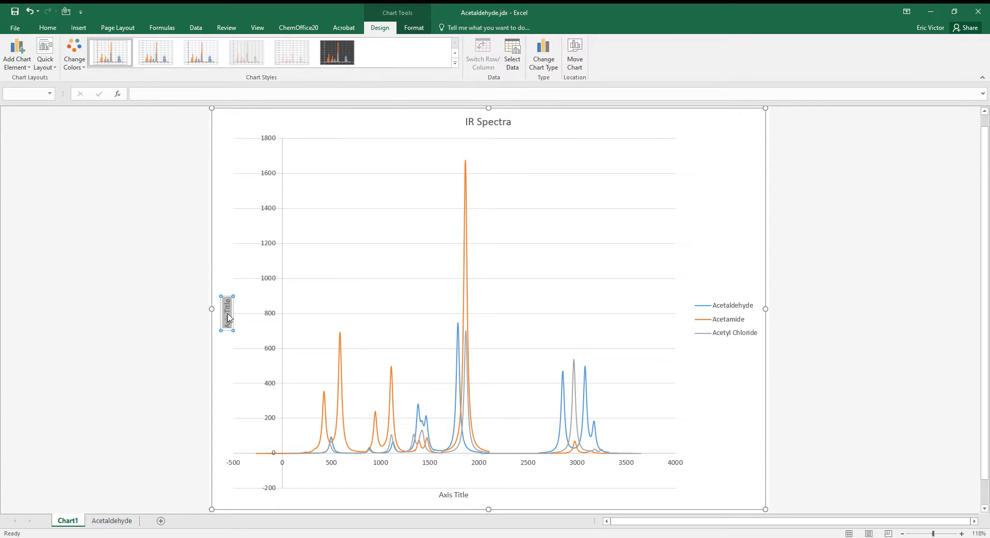
type("Absorption (")
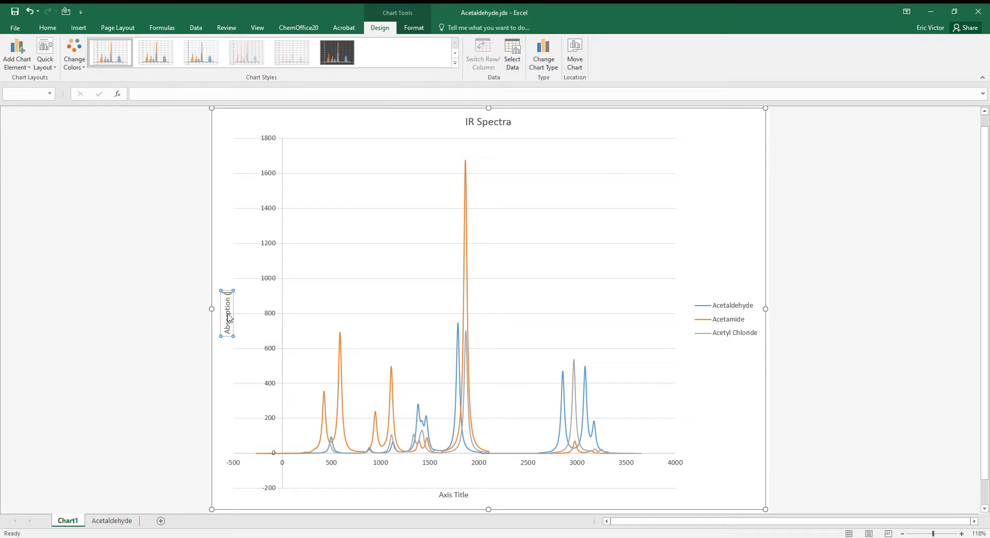
type("a.u.)")
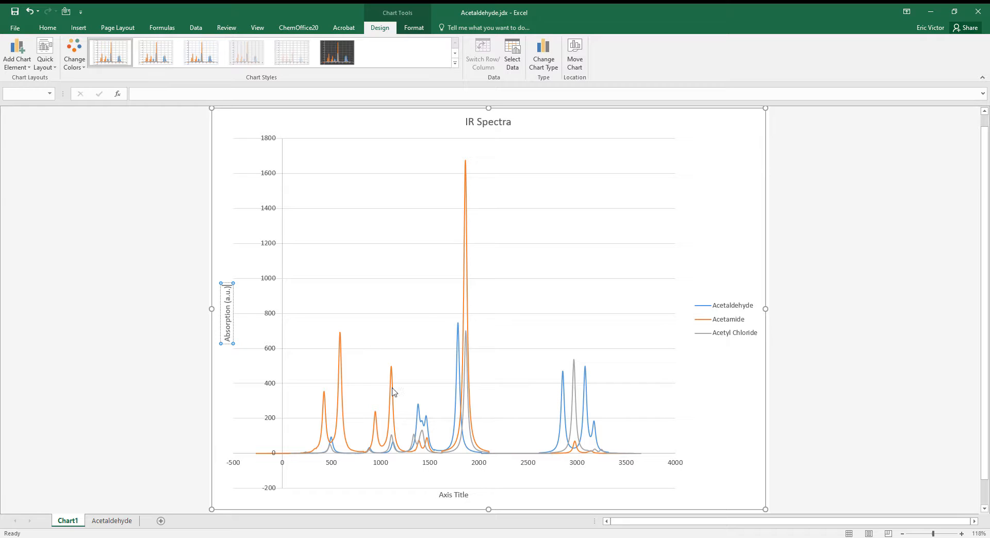
Set the horizontal axis title to "Wavenumbers (cm-1)".
left_click(463, 496)
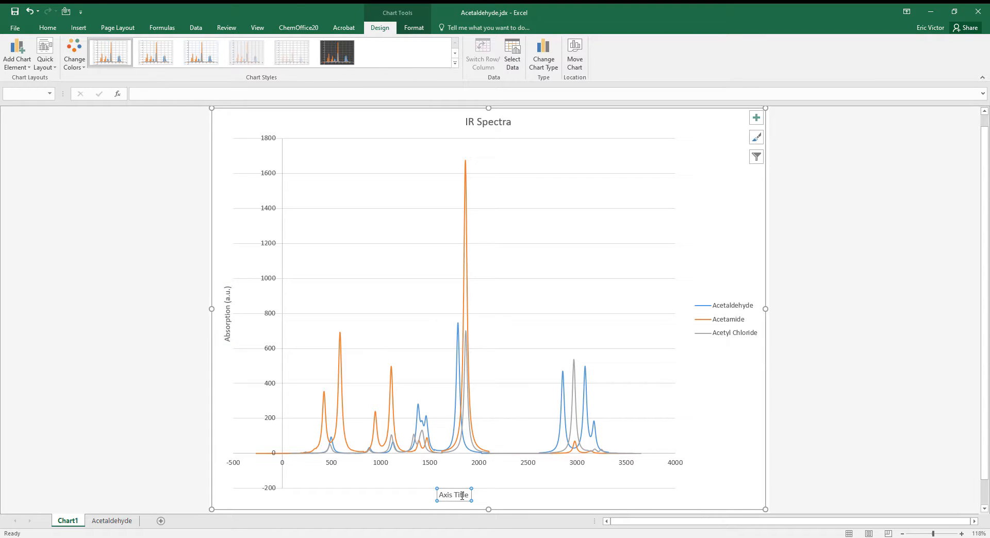
left_click(462, 495)
triple_click(462, 495)
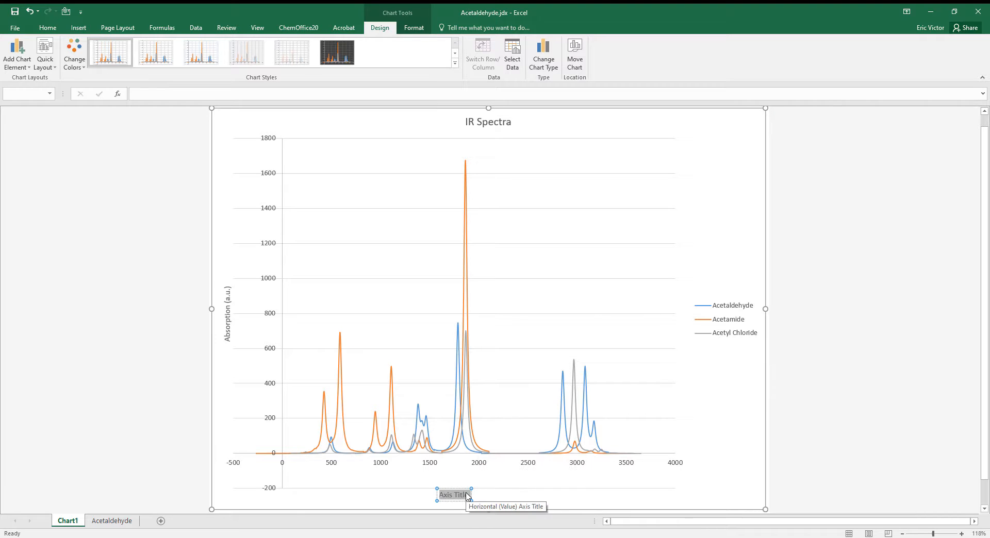
type("Wavenumbers")
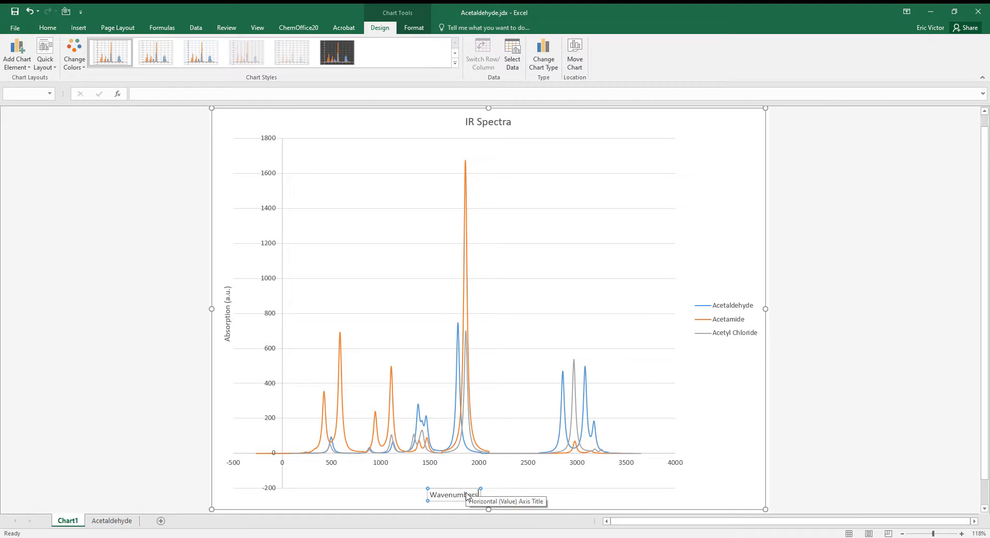
type(" (cm-10")
key("BackSpace")
type(")")
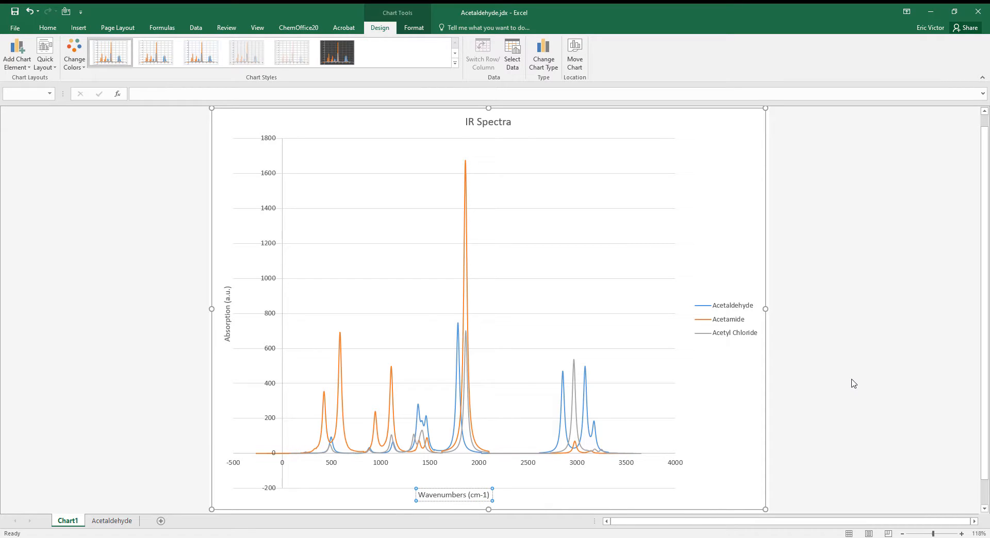
Format the "-1" in the horizontal axis title as superscript and deselect the chart.
key("shift+Left")
left_click(50, 30)
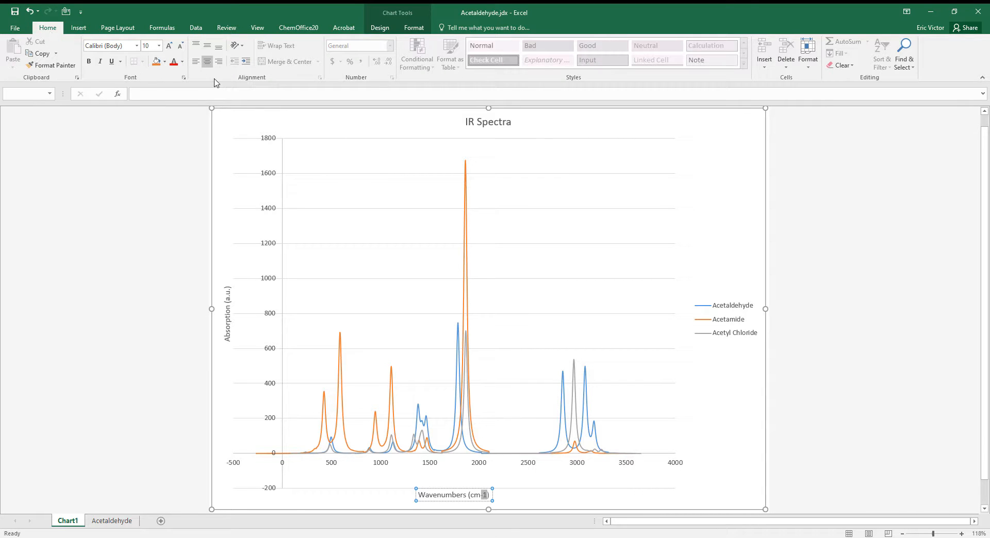
left_click(183, 77)
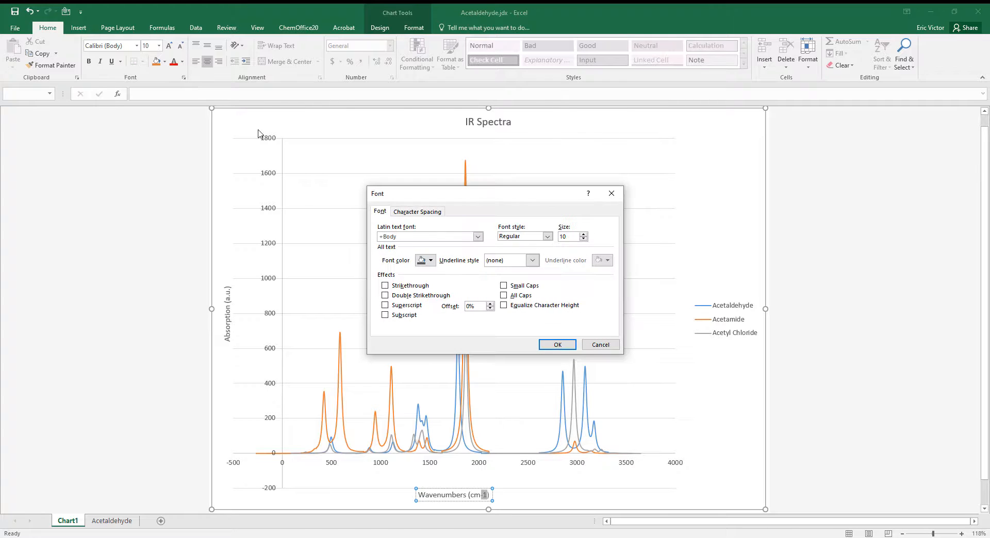
left_click(384, 305)
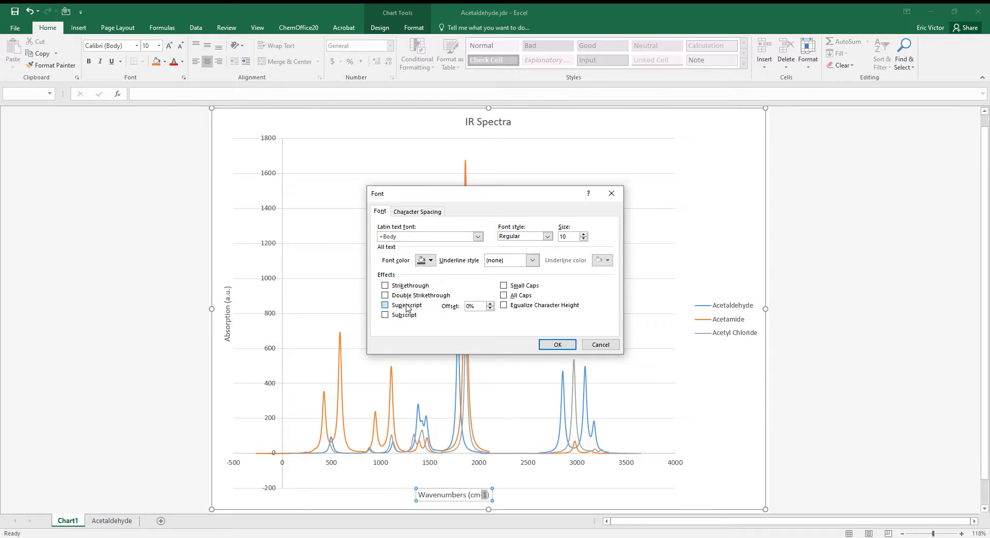
left_click(554, 343)
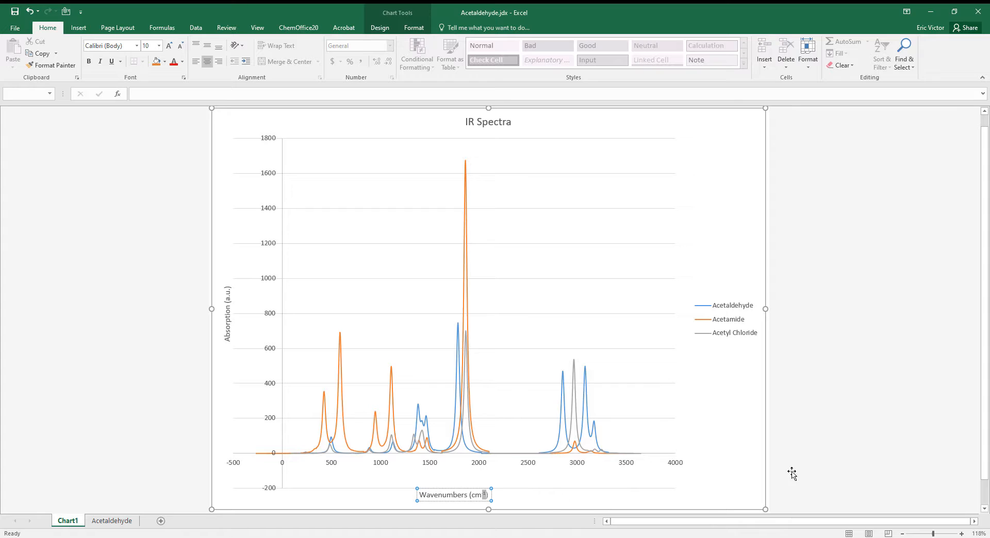
left_click(789, 451)
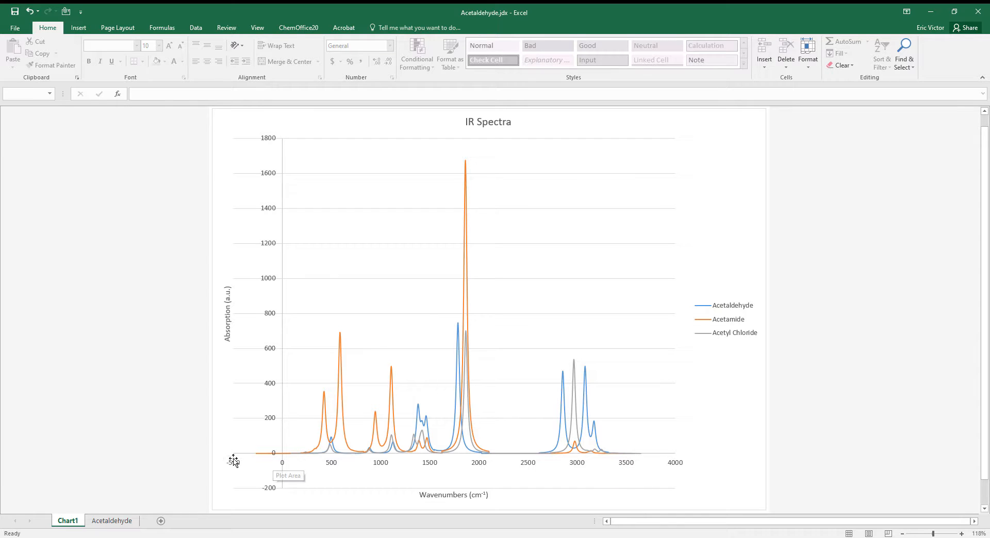
Set the horizontal axis bounds to a minimum of 0 and a maximum of 3500.
left_click(624, 468)
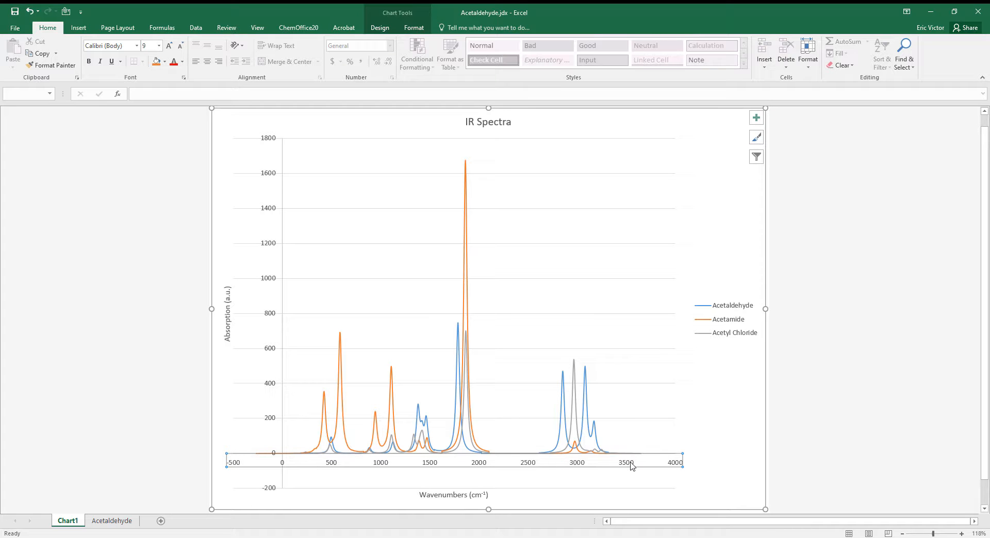
double_click(632, 466)
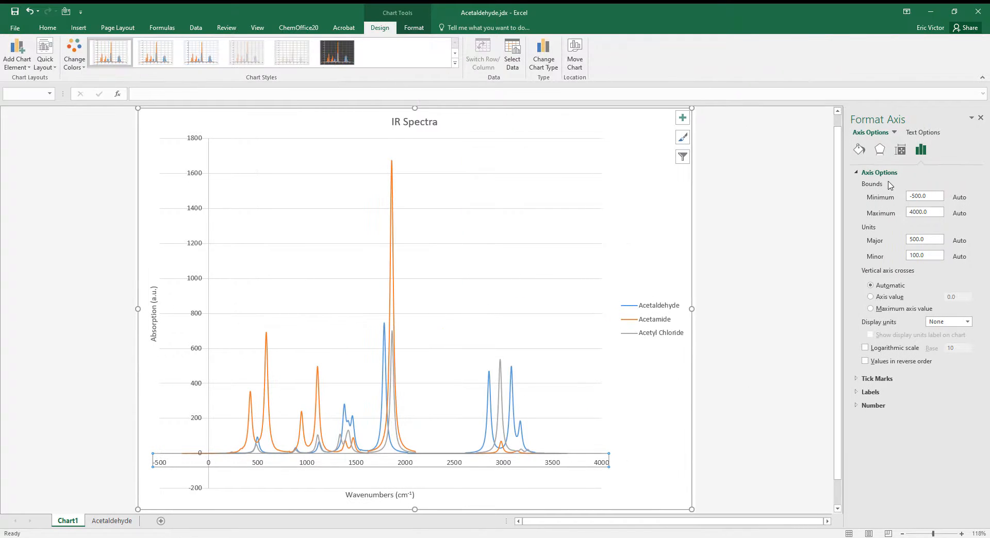
left_click_drag(938, 195, 879, 199)
type("0")
left_click(907, 213)
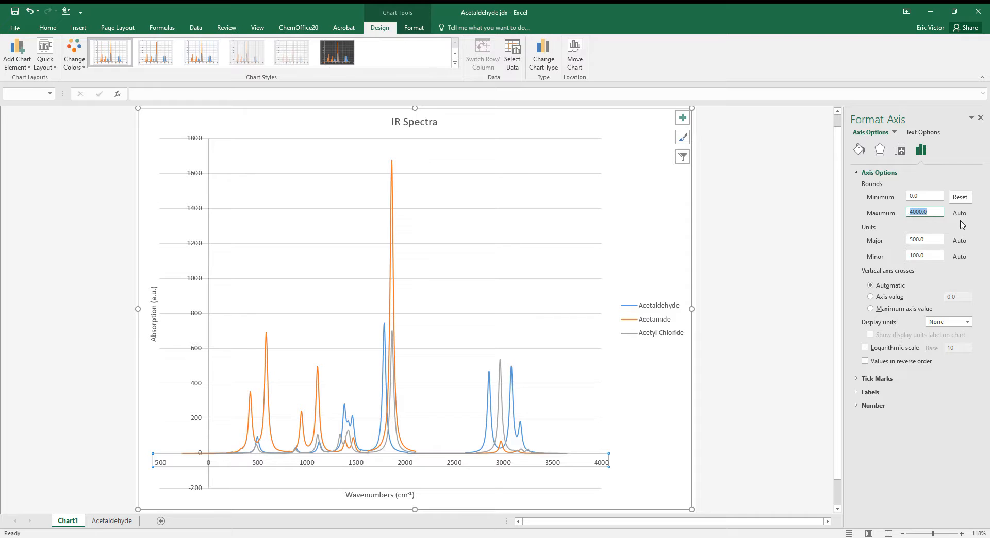
type("3500")
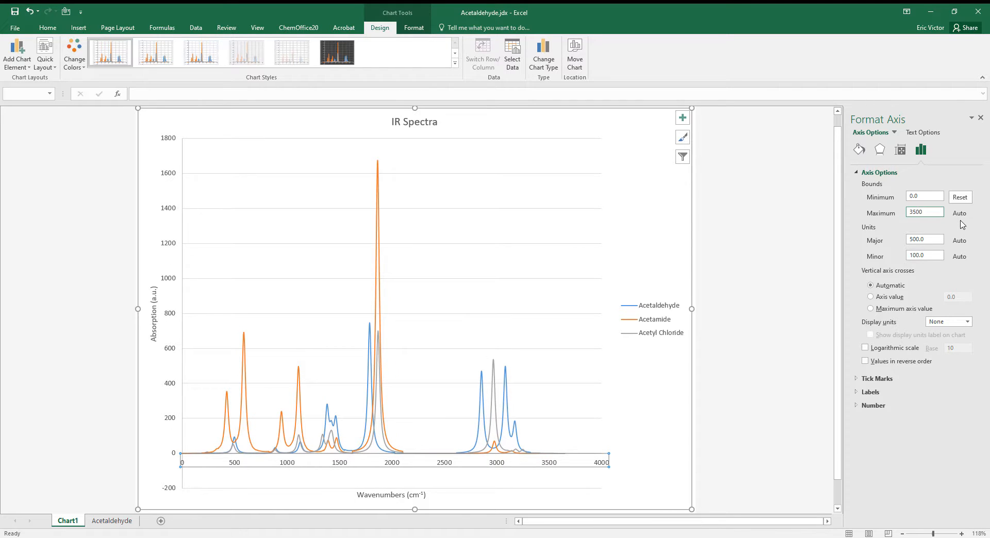
key("Return")
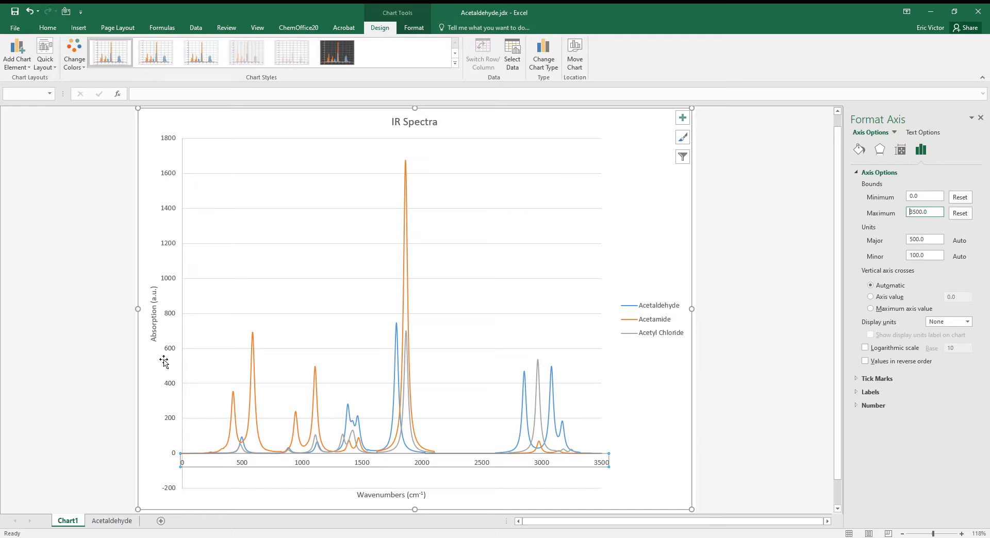
Set the vertical axis minimum bound to 0.
left_click(171, 316)
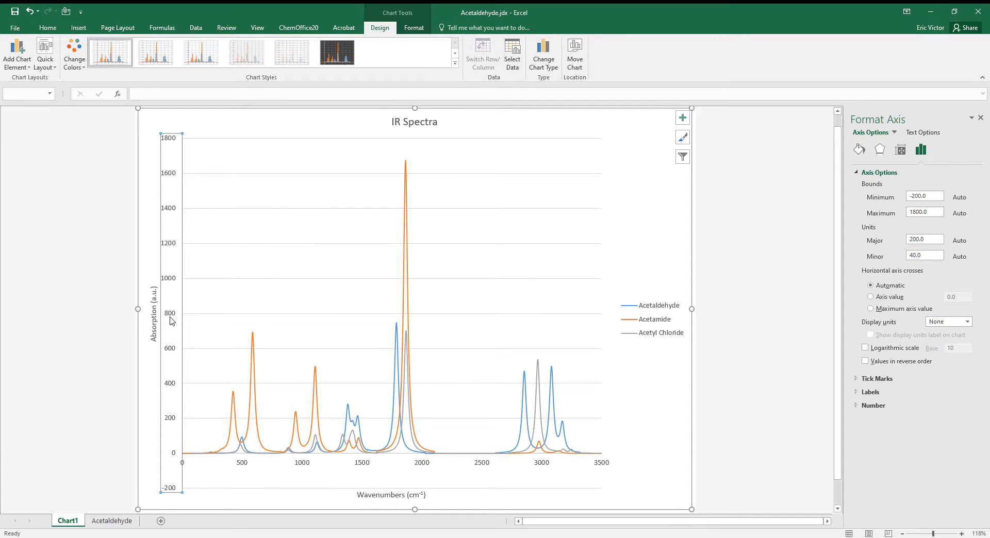
left_click_drag(930, 196, 906, 199)
type("0")
key("Return")
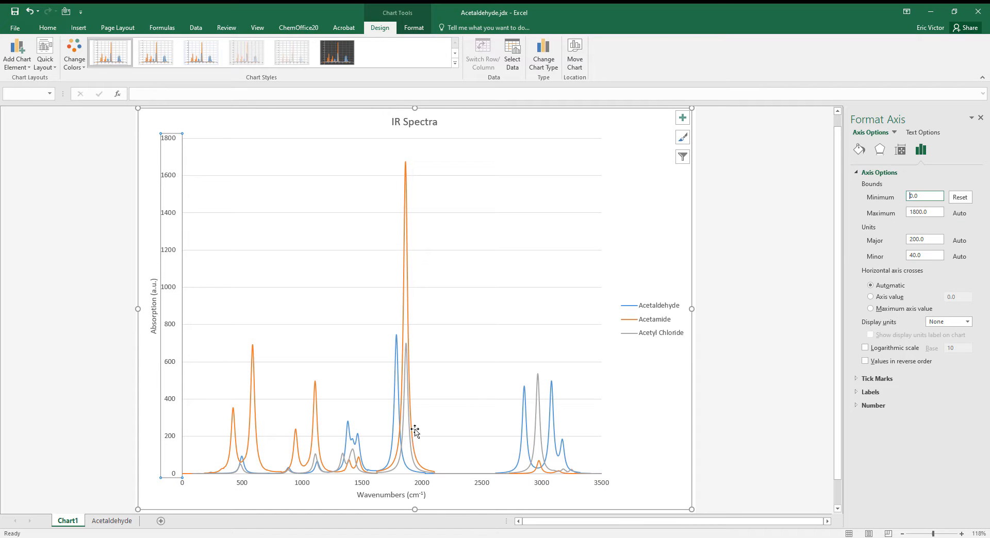
left_click(763, 375)
Change the font of the IR Spectra chart title to Arial.
left_click(410, 129)
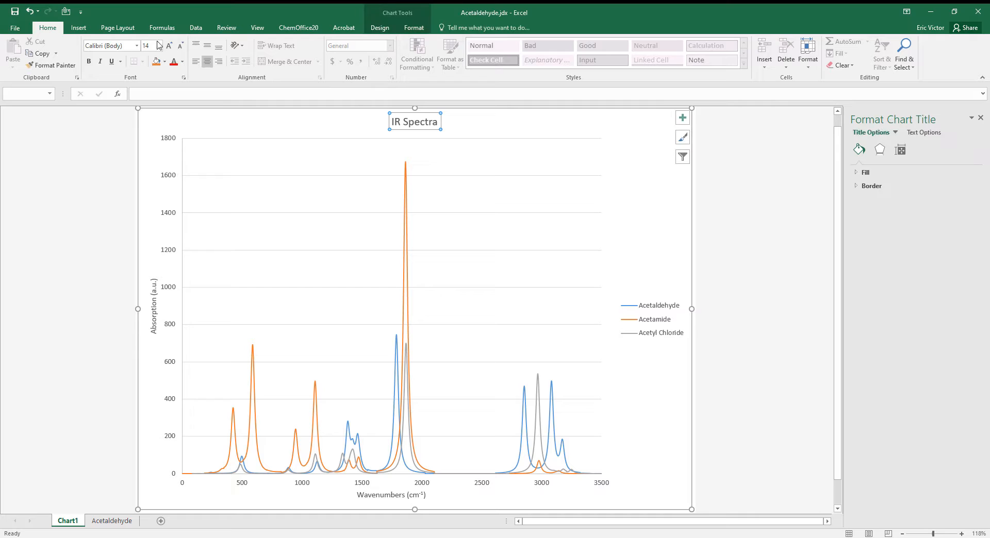
left_click(118, 48)
type("Arial")
key("Return")
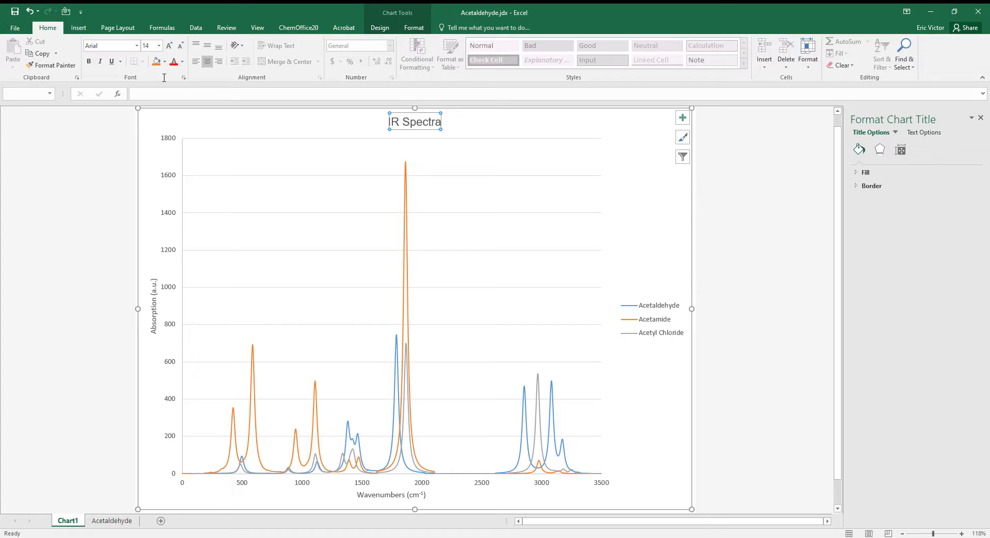
Change the font of both the vertical and the horizontal axis title to Arial.
left_click(153, 318)
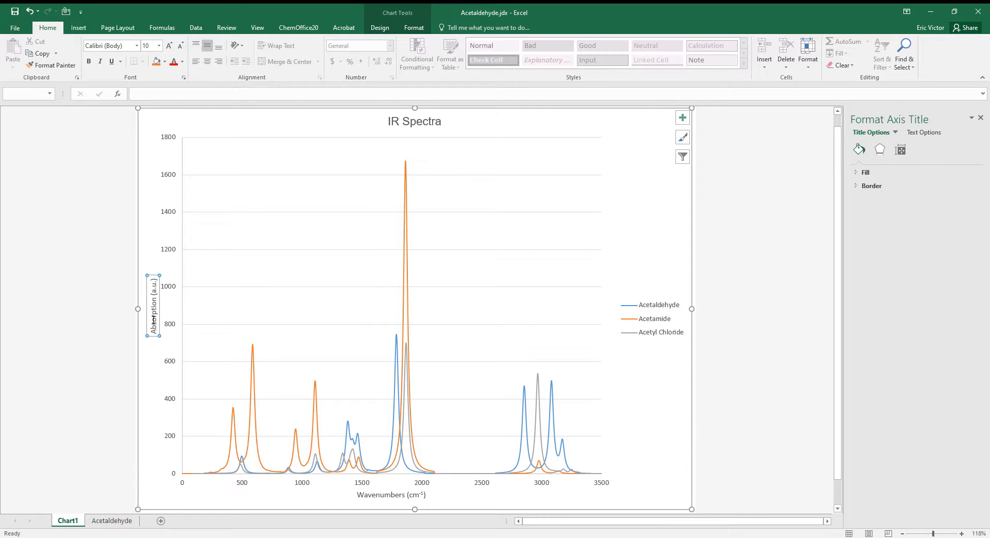
triple_click(152, 317)
left_click(106, 47)
type("Arial")
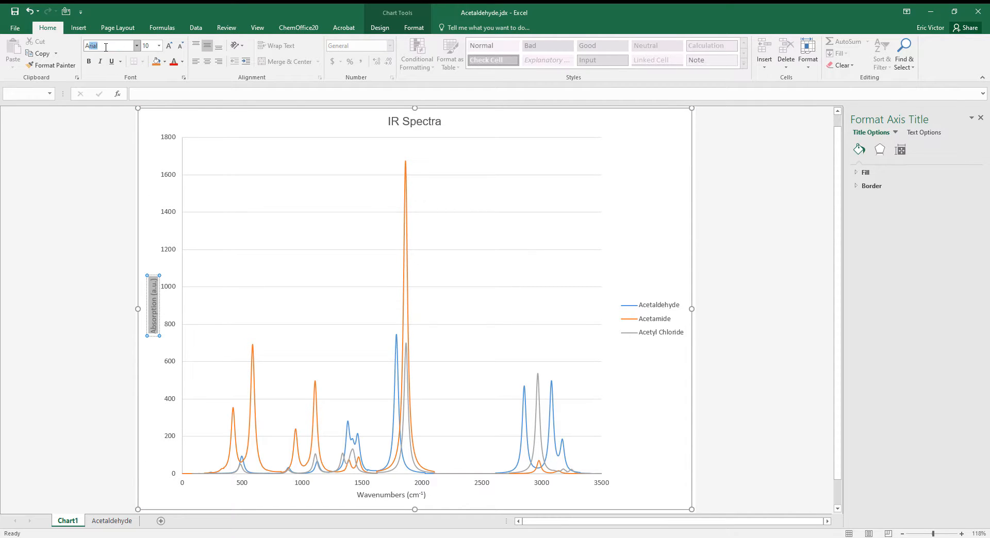
key("Return")
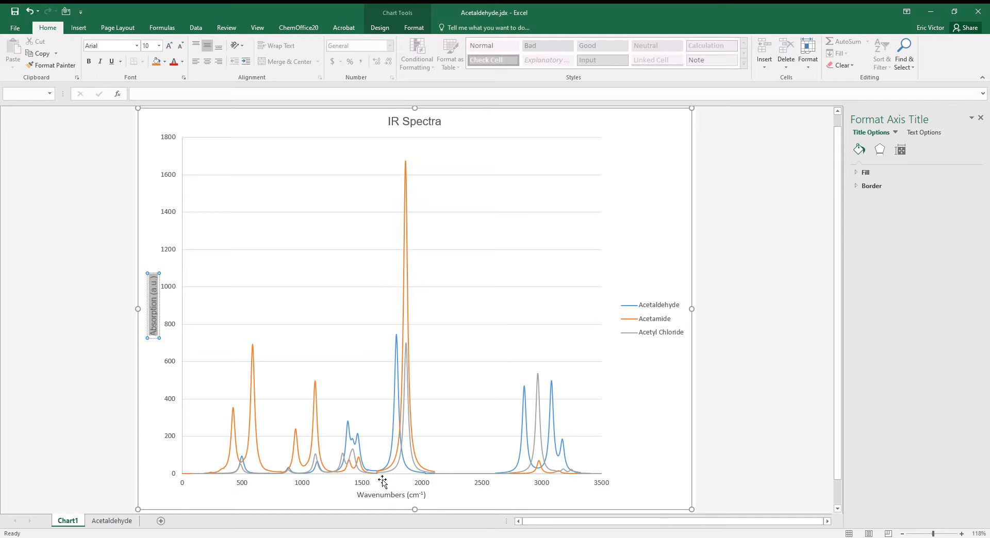
left_click(384, 498)
left_click(113, 47)
type("Arial")
key("Return")
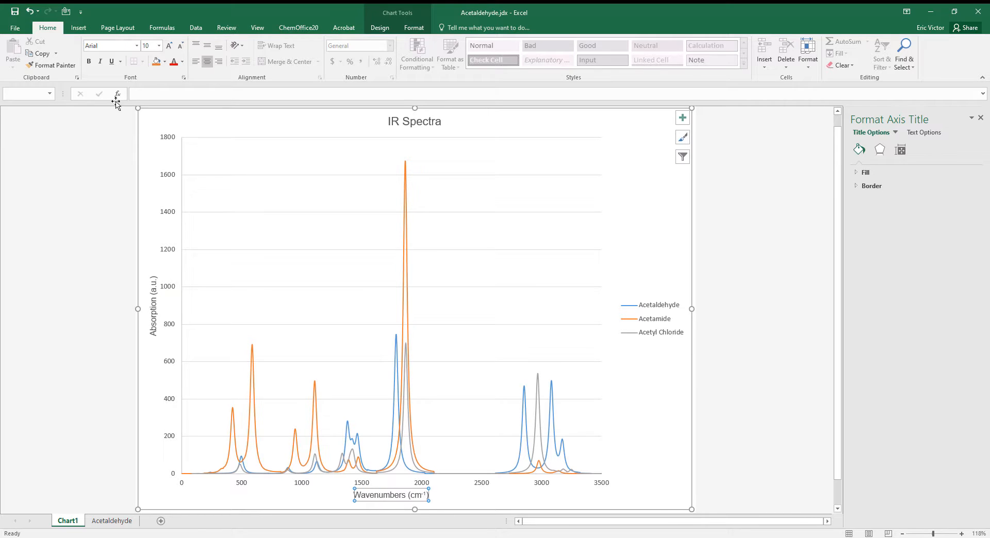
Change the font of the legend and the axis number labels to Arial.
left_click(654, 319)
left_click(422, 483)
left_click(112, 47)
type("Arial")
key("Return")
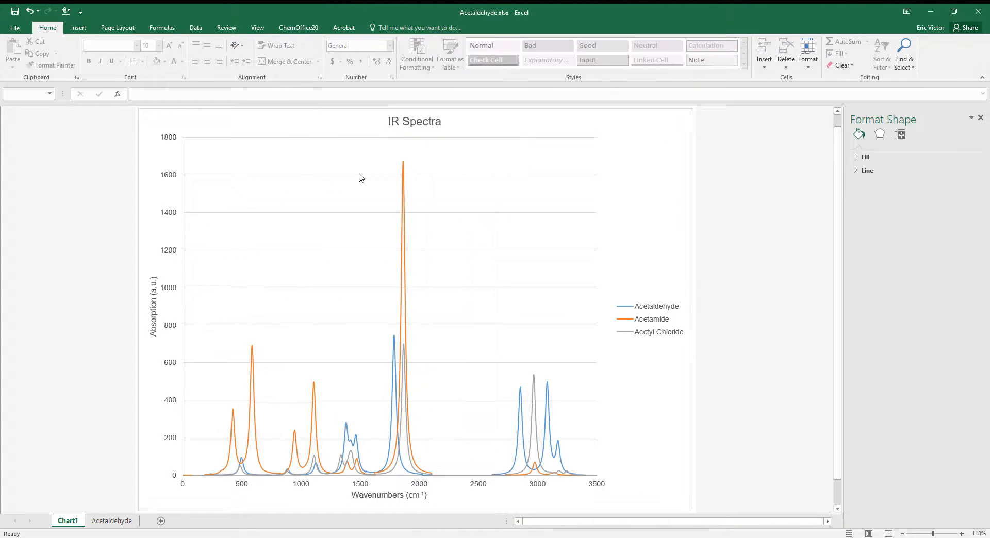
Copy the finished chart, switch to the blank Word document and paste the chart into it.
left_click(537, 126)
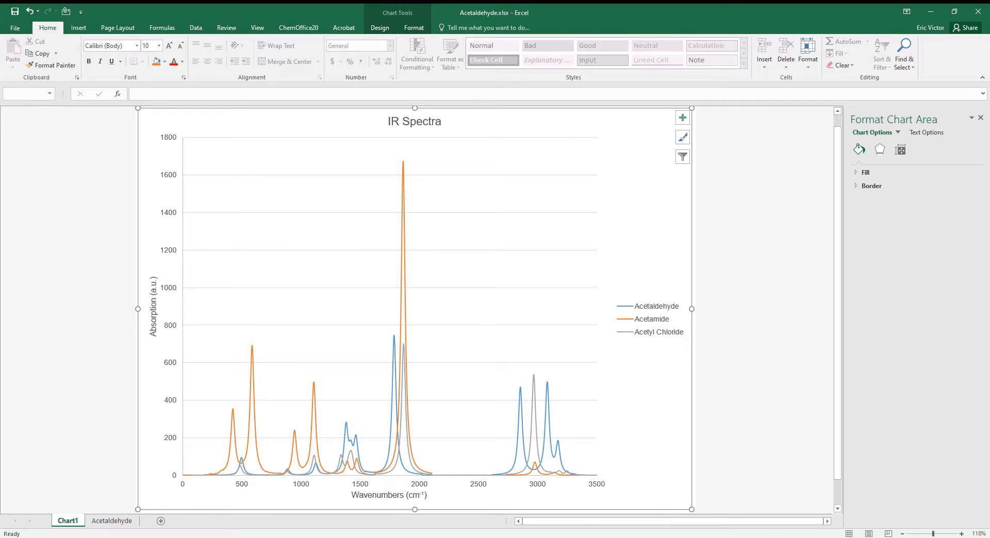
right_click(620, 136)
left_click(651, 157)
left_click(543, 537)
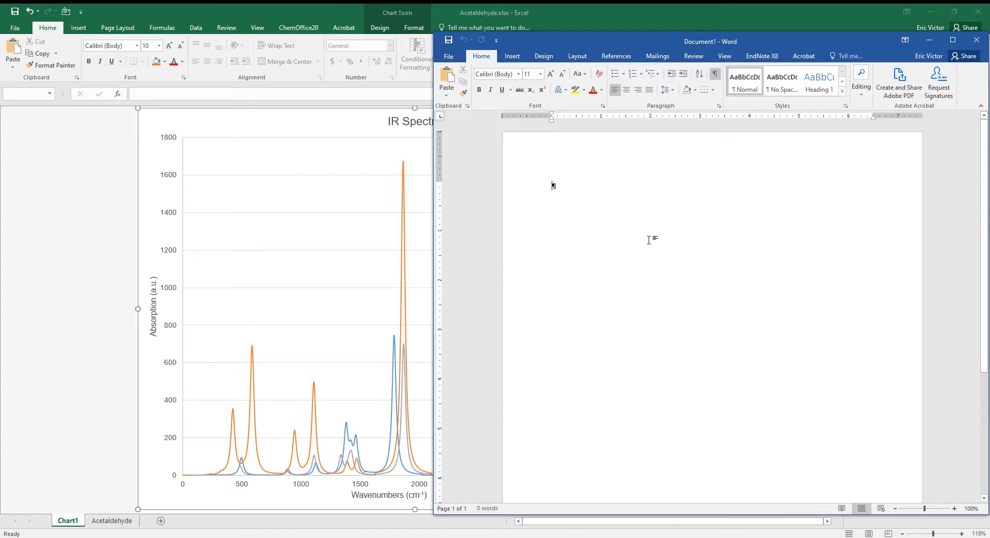
key("ctrl+v")
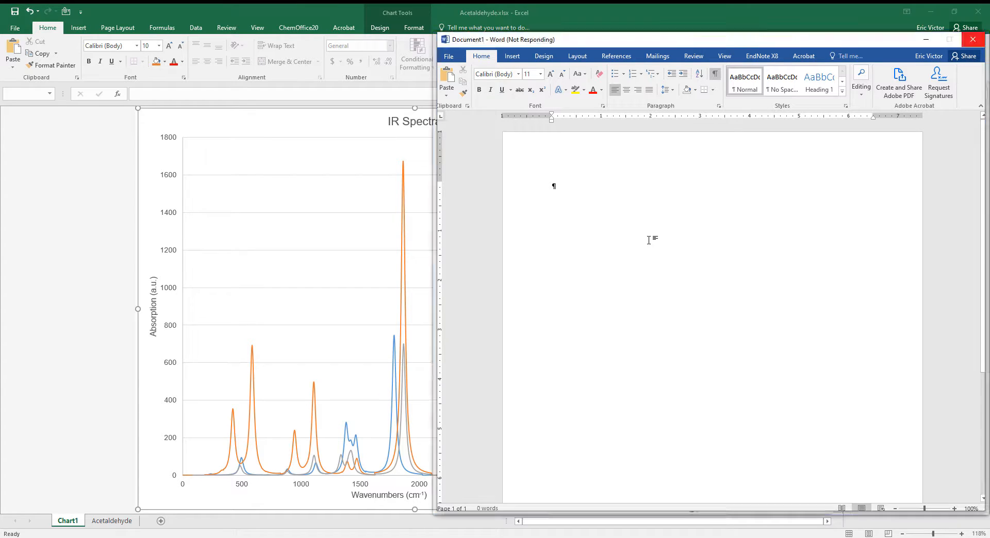
left_click(802, 453)
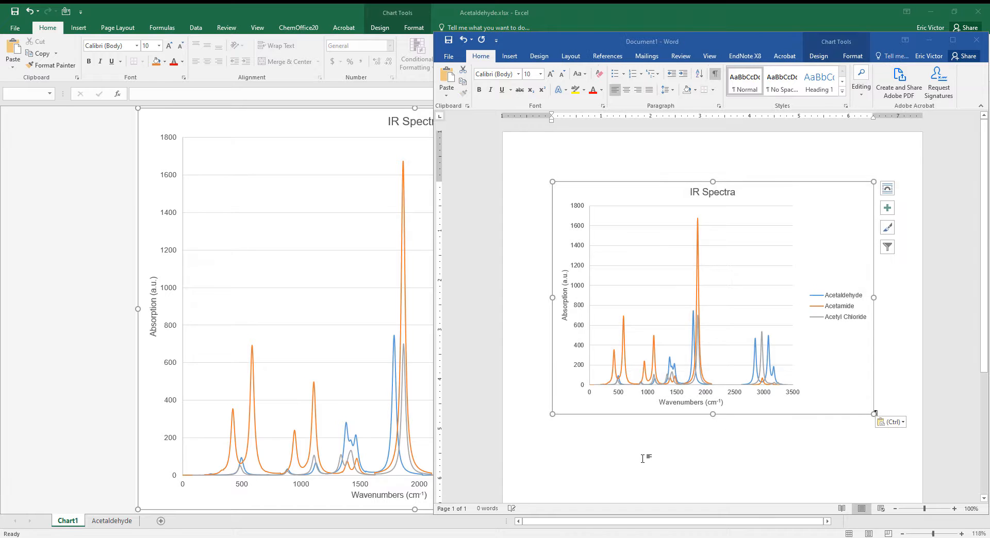
left_click(643, 458)
left_click(866, 316)
left_click(920, 283)
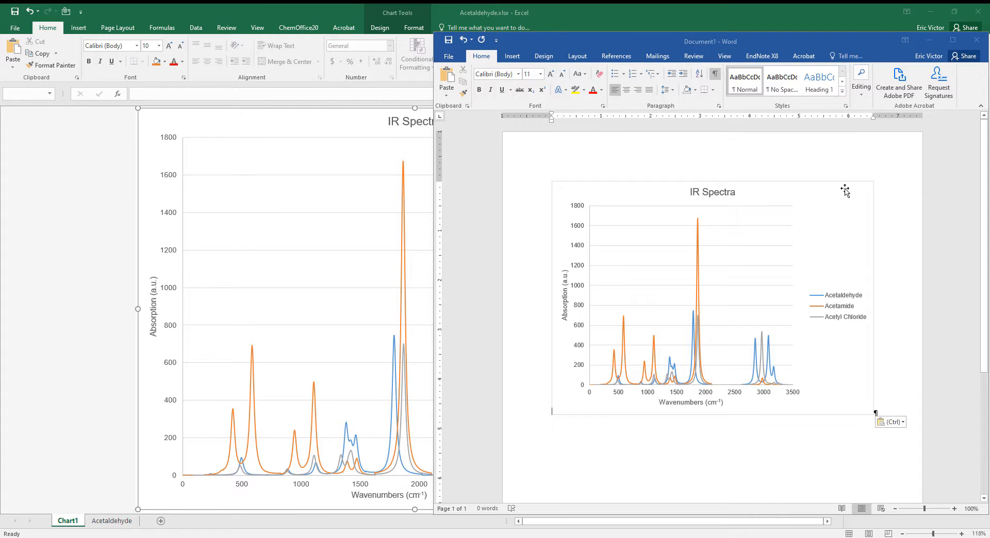
left_click(818, 206)
right_click(819, 205)
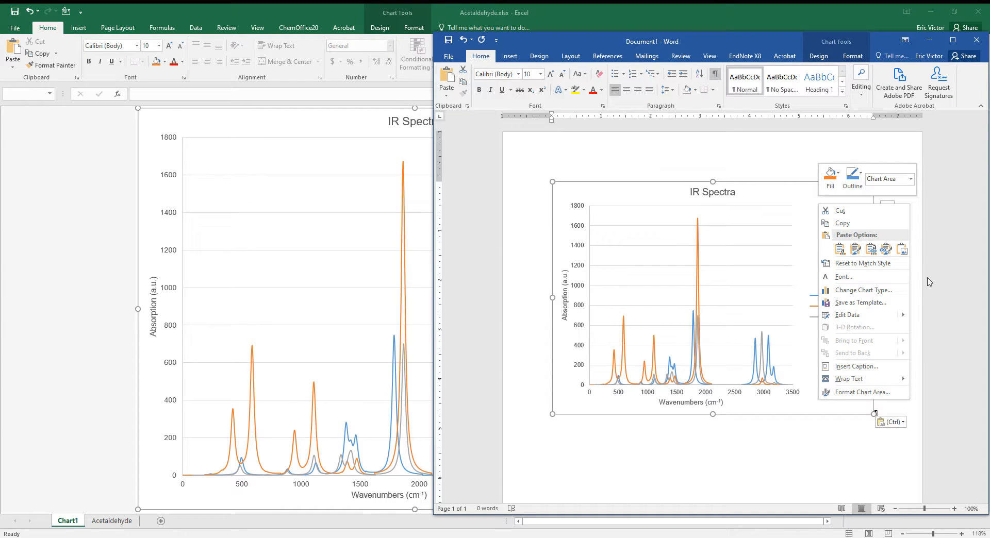
key("Escape")
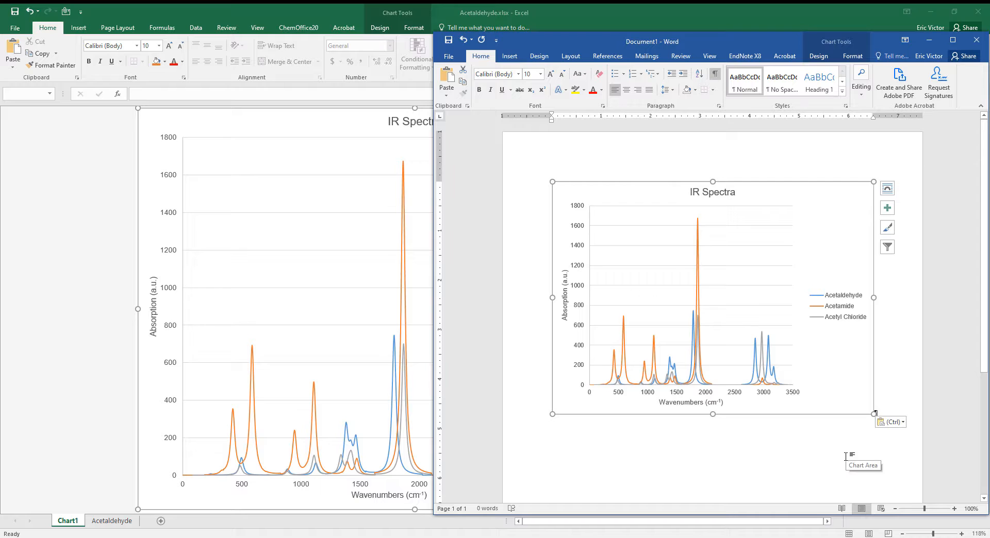
Add the caption "Figure 1. IR Spectra of derivatives." on a new line below the pasted chart.
left_click(944, 380)
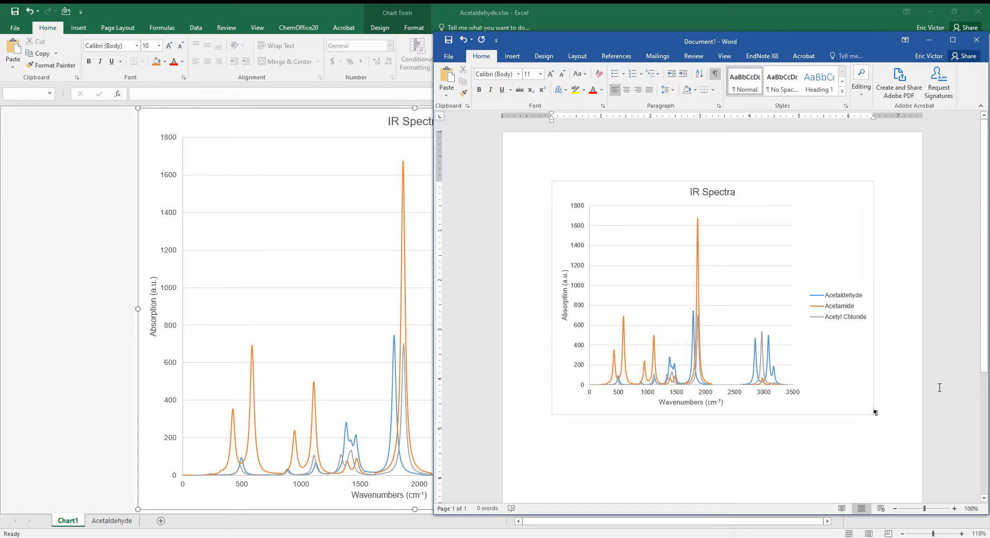
key("Return")
type("Figure 1")
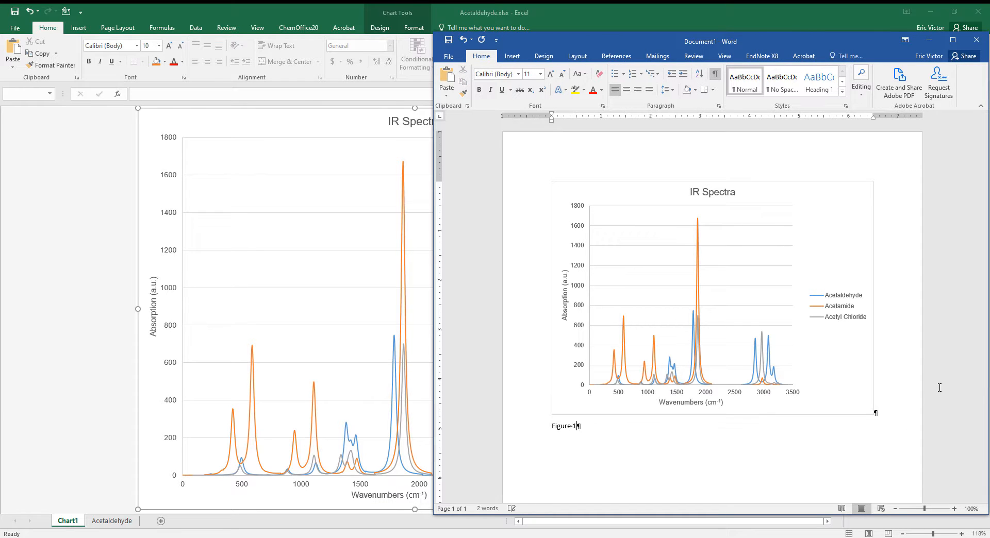
type(". IR Spectra")
type("of derivatives.")
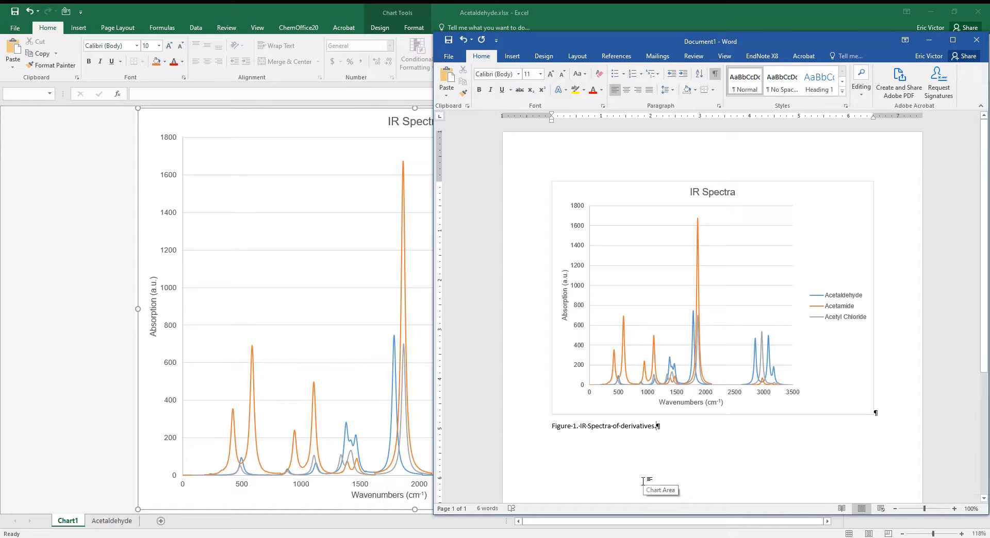
Open the formatting options for the horizontal axis title of the pasted chart.
right_click(685, 403)
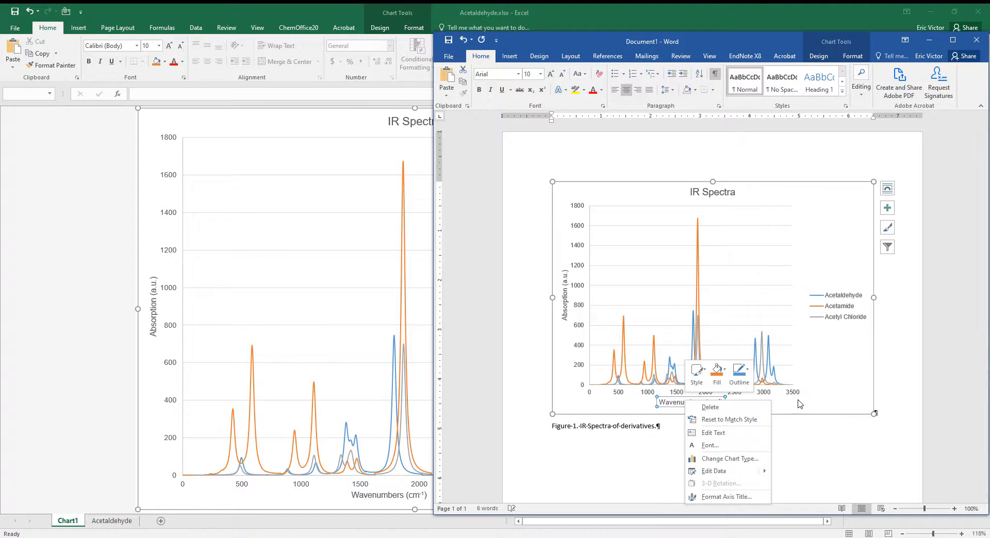